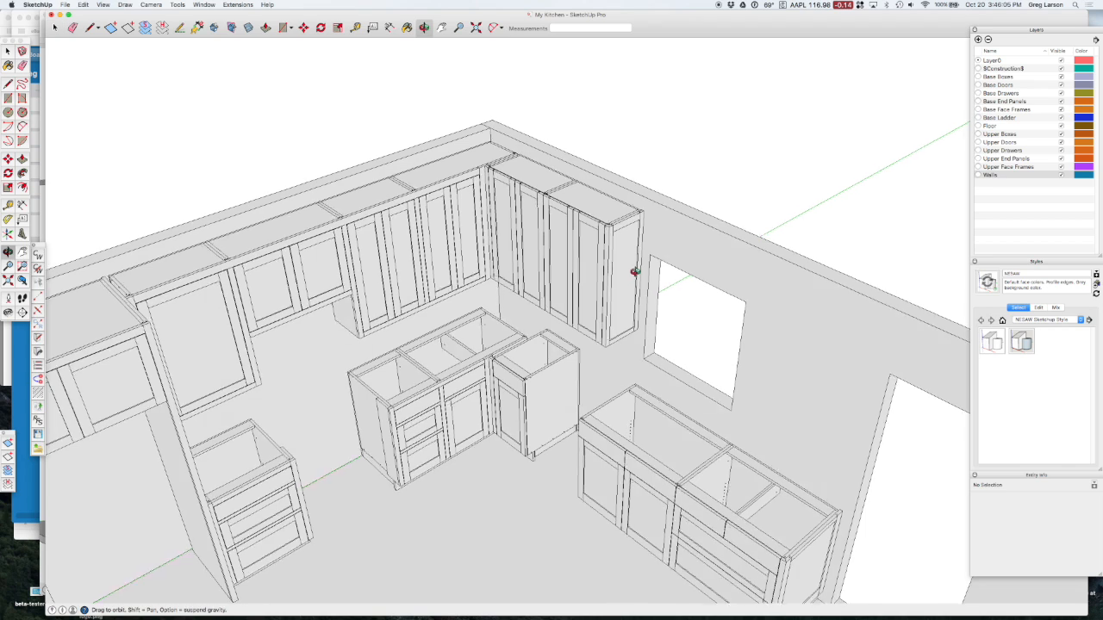
- Open the story stick for editing on the upper cabinet run beside the window
scroll(634, 325, "up", 3)
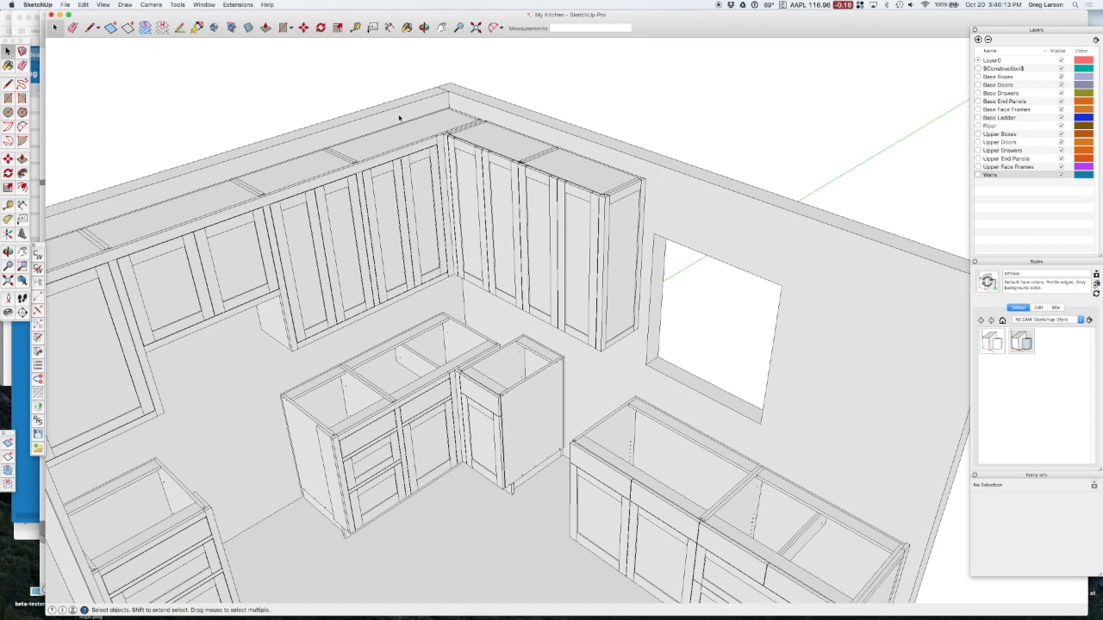
left_click(543, 183)
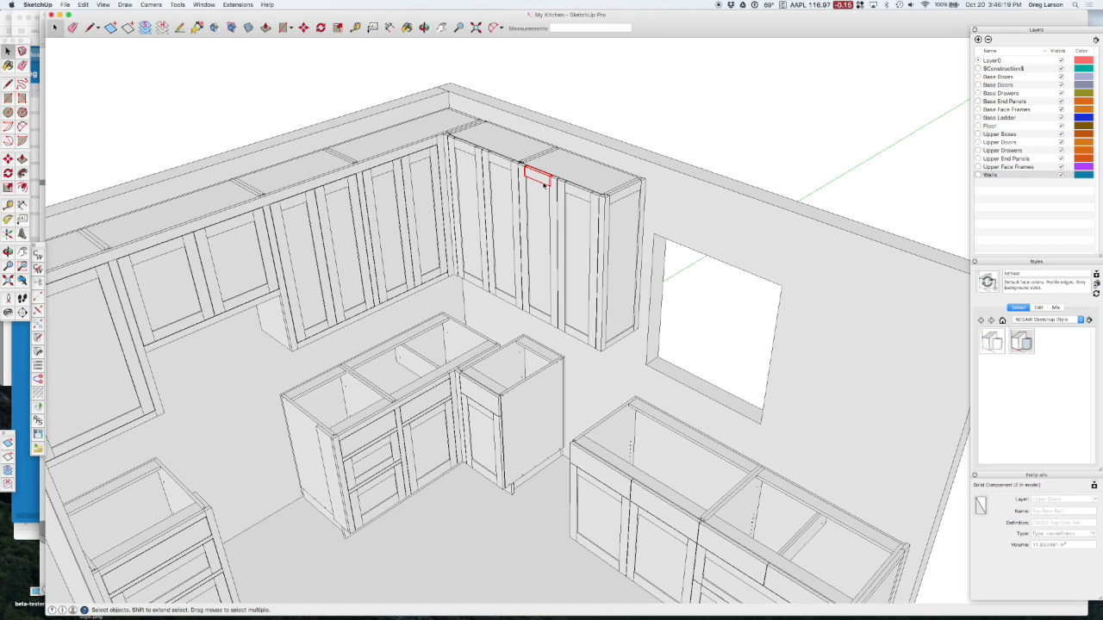
right_click(541, 180)
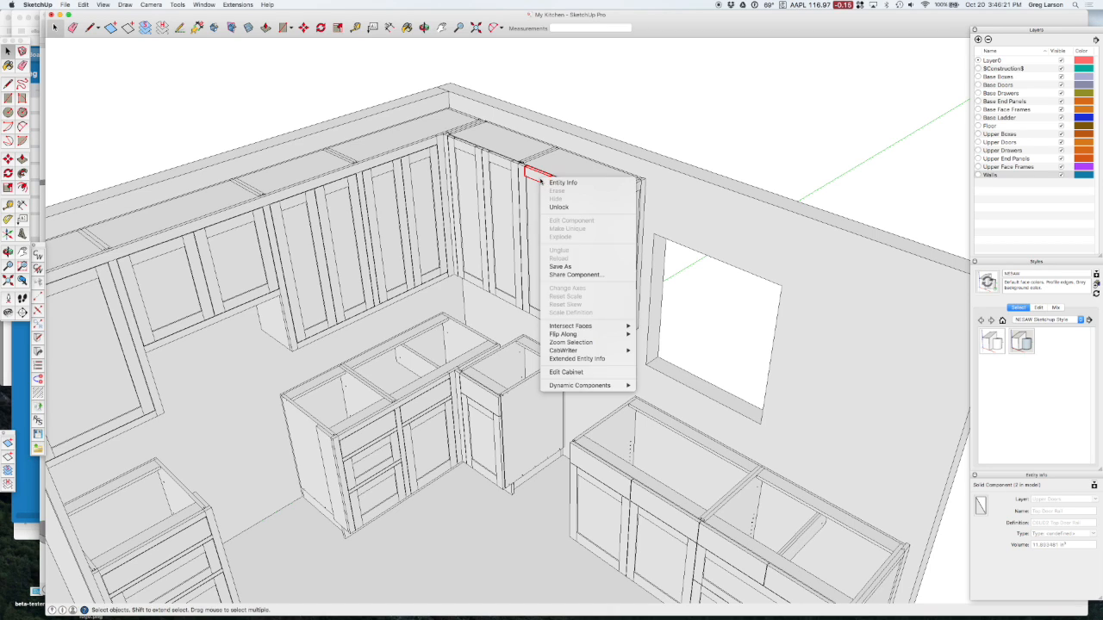
mouse_move(576, 353)
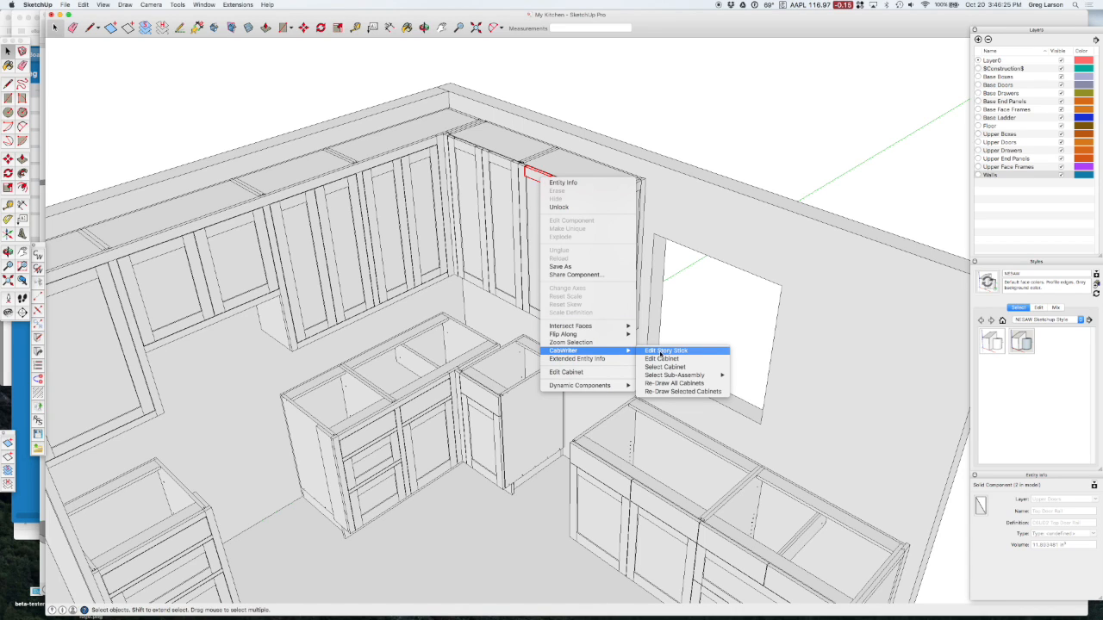
left_click(661, 352)
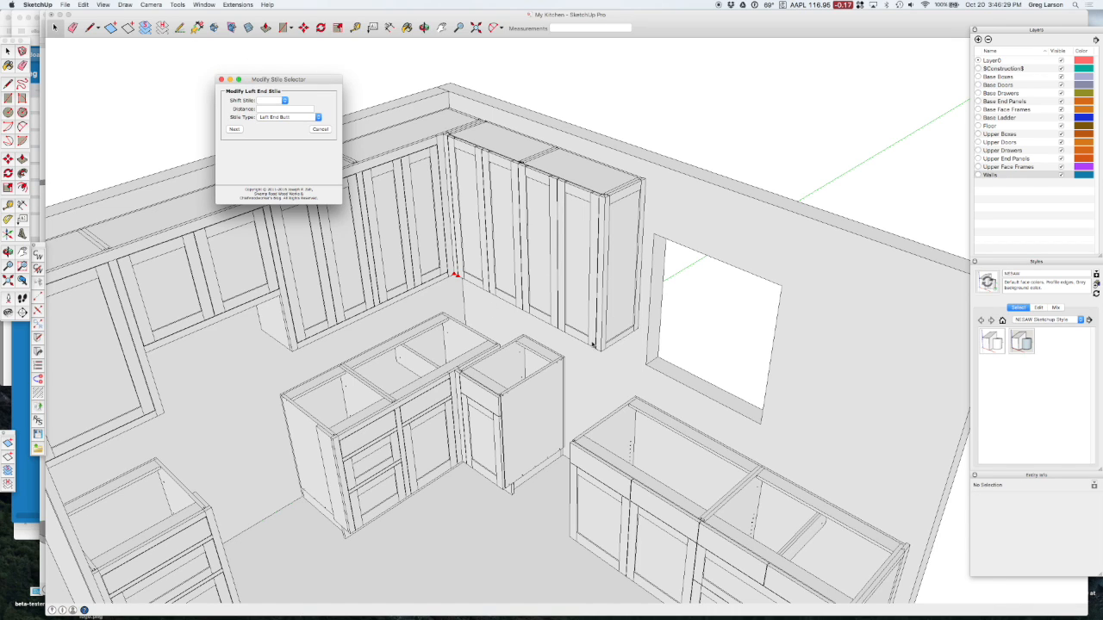
- Shift the left end stile of the upper cabinet run beside the window down by 2 inches
left_click_drag(287, 81, 205, 123)
left_click(191, 143)
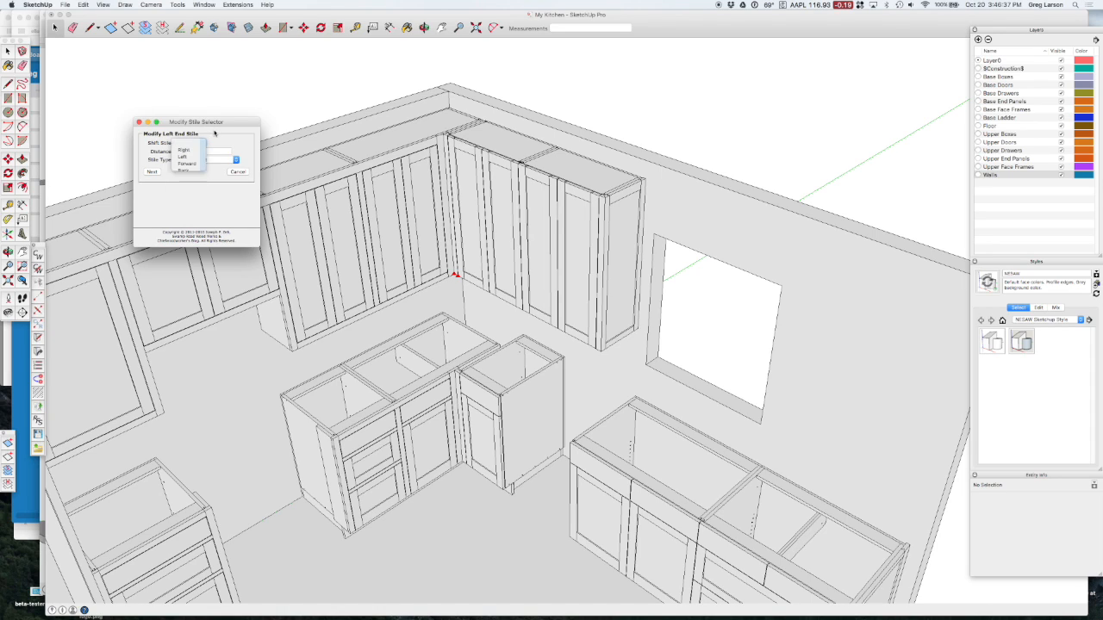
left_click(191, 143)
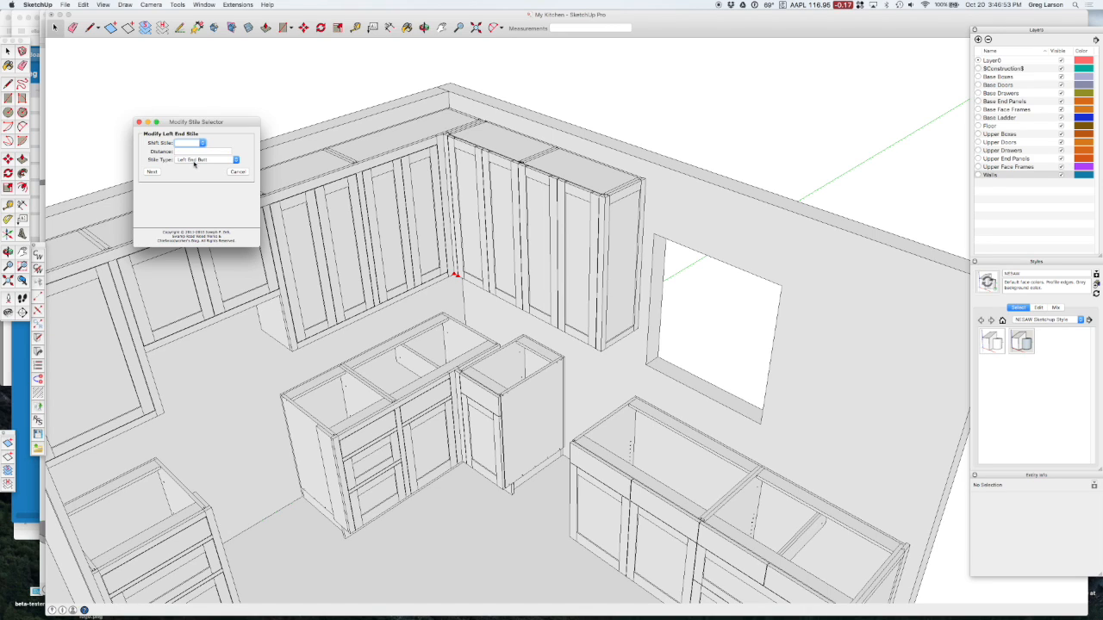
left_click(190, 143)
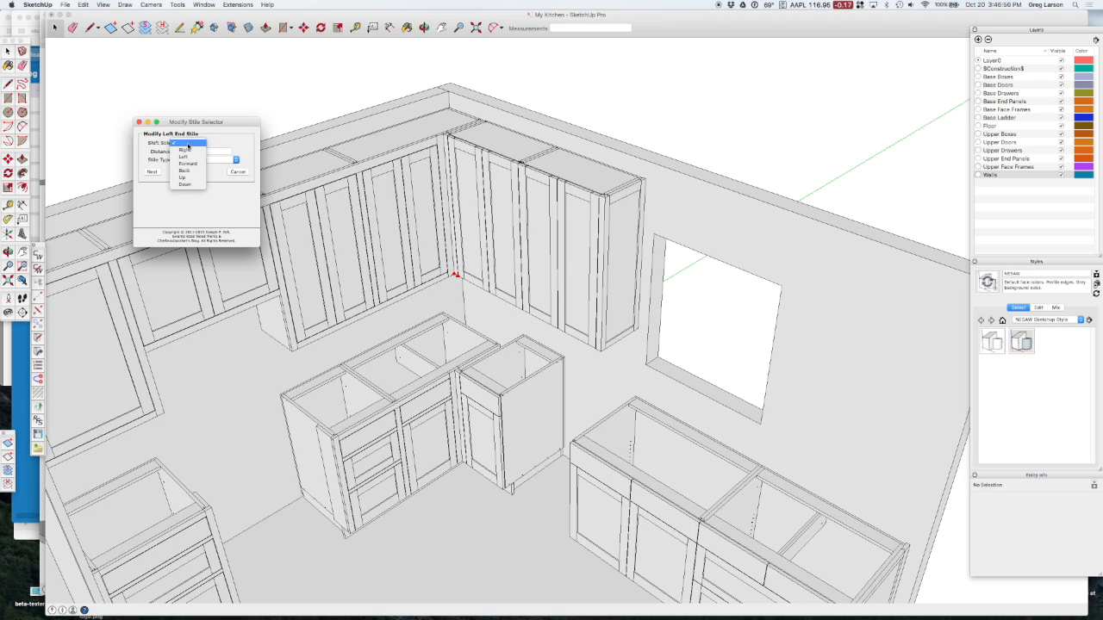
left_click(187, 185)
left_click(184, 153)
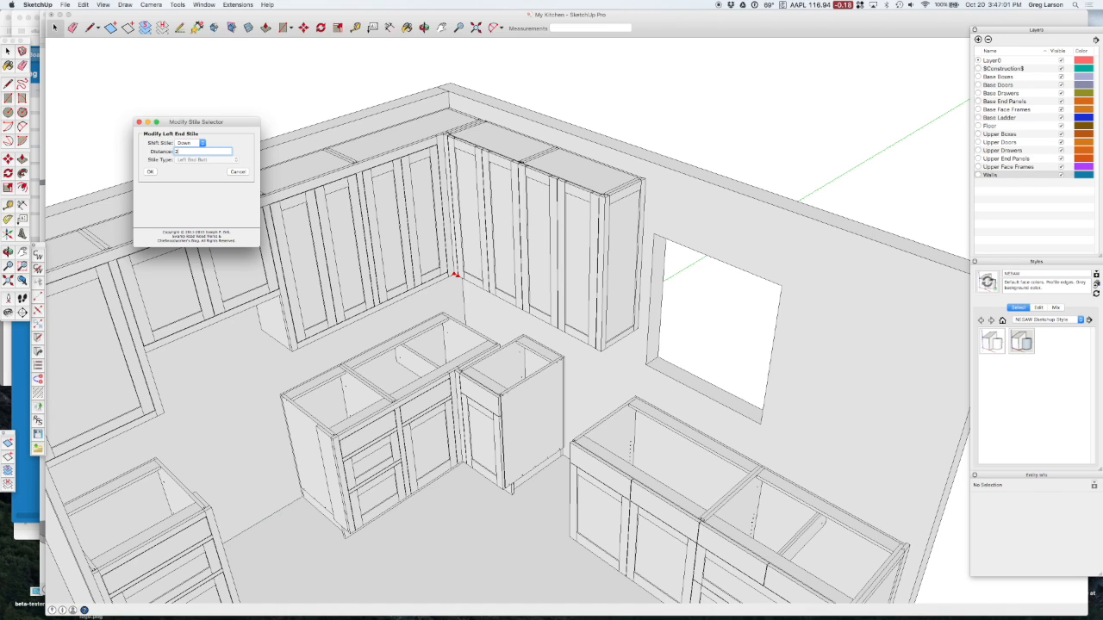
left_click(152, 173)
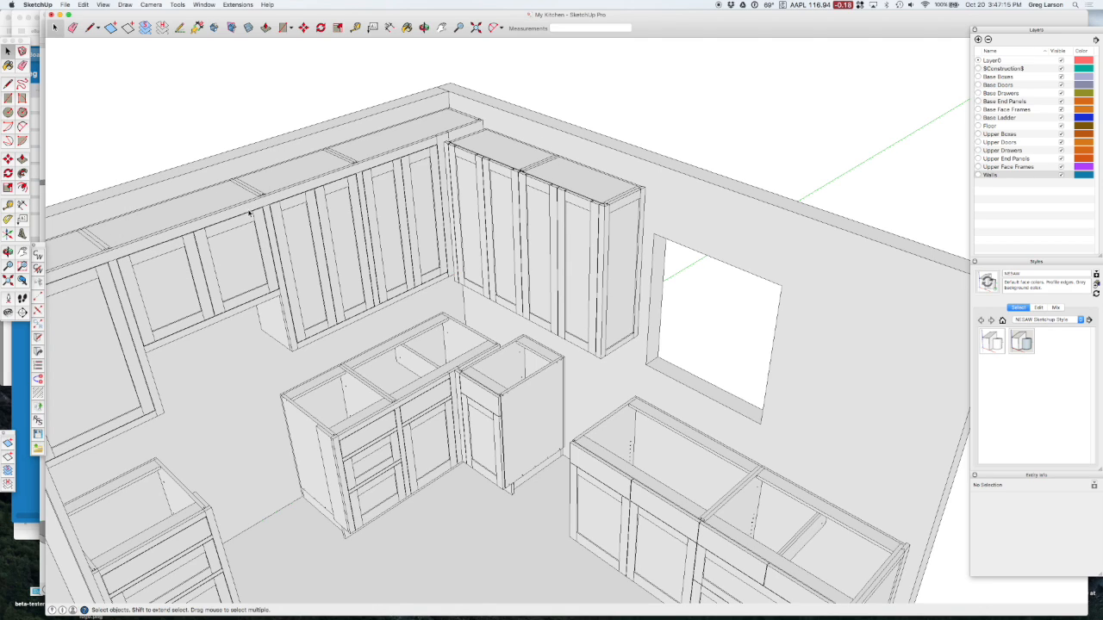
- Undo the last story stick edit
left_click(84, 5)
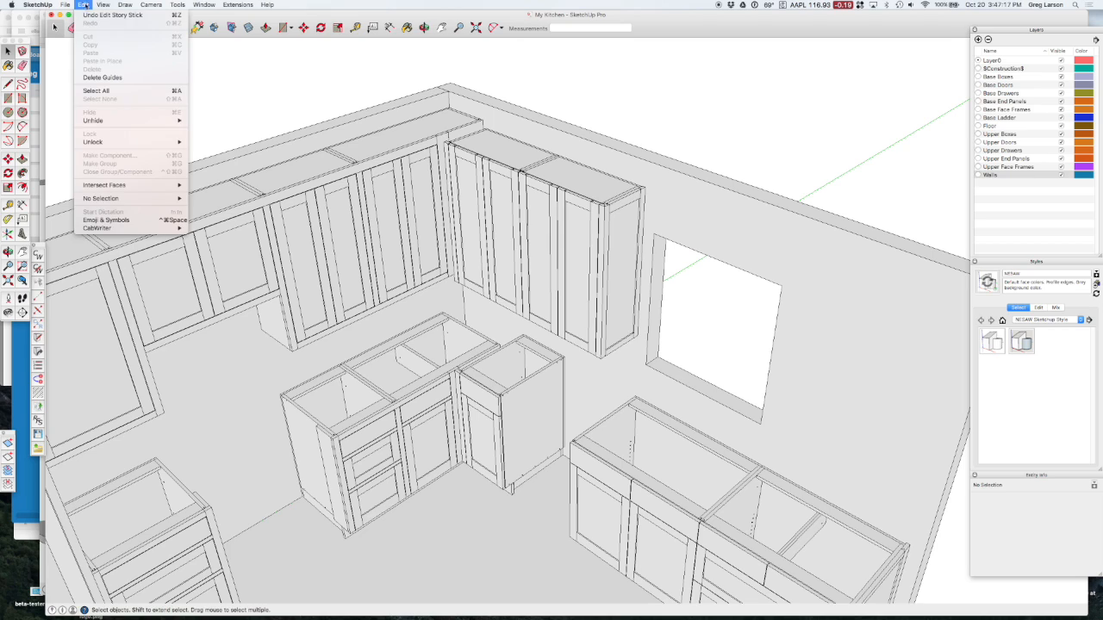
left_click(112, 15)
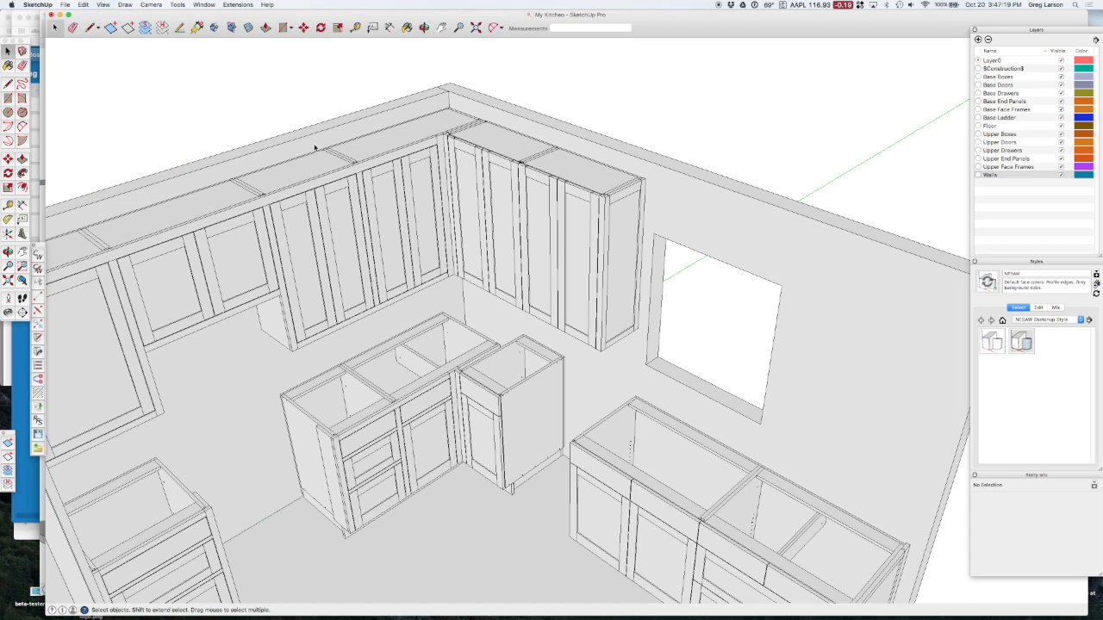
- Edit the story stick of the upper cabinet run beside the window to shift its left end stile forward
left_click(455, 170)
right_click(455, 168)
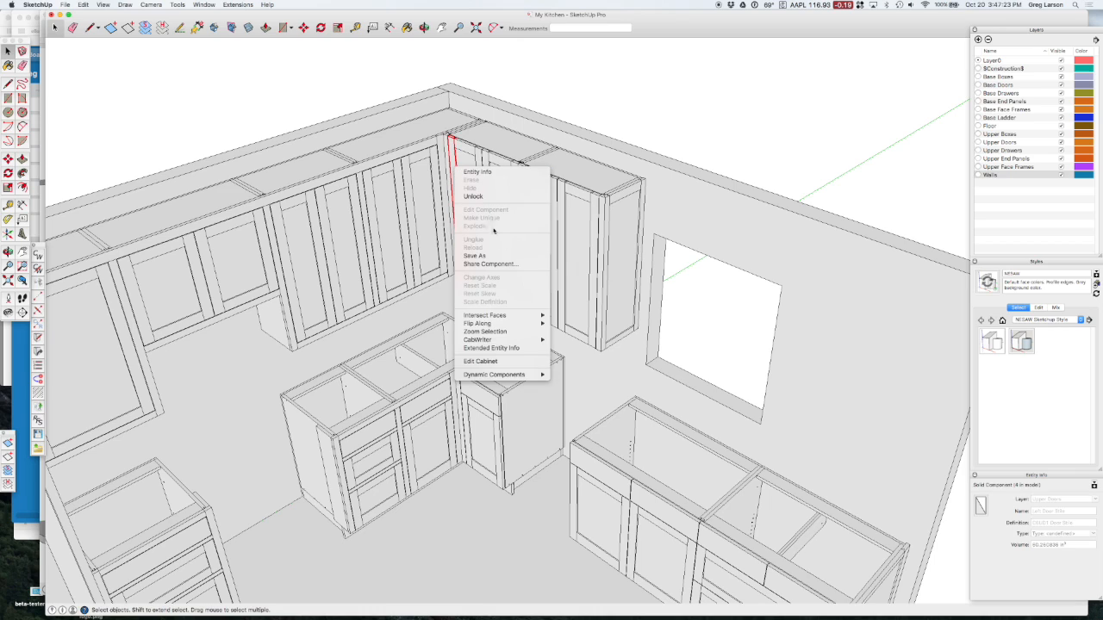
mouse_move(500, 340)
left_click(578, 348)
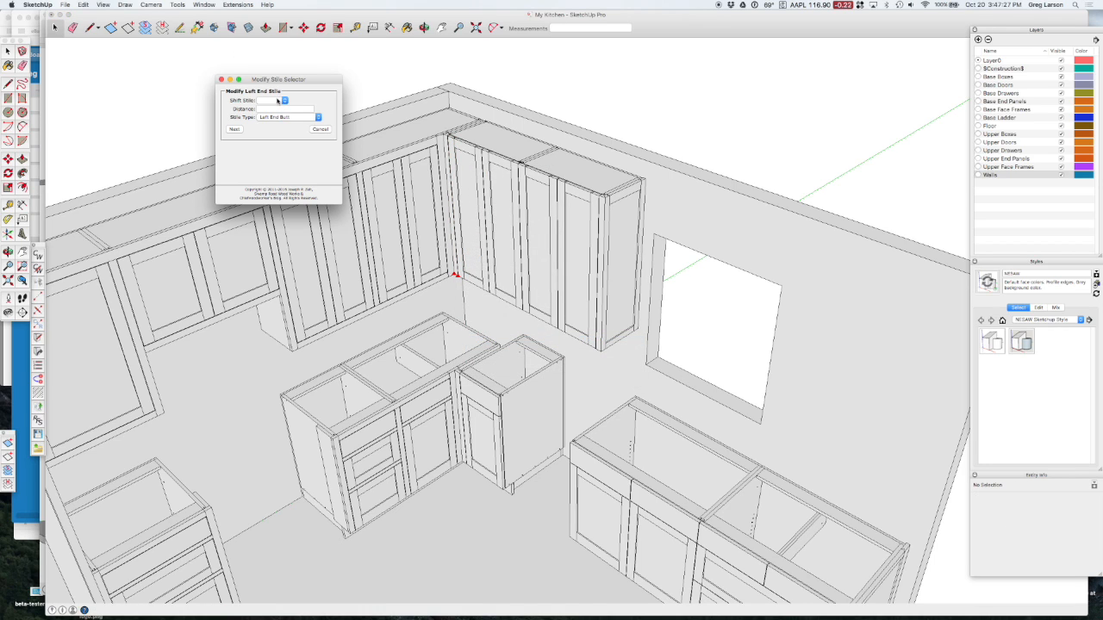
left_click(278, 101)
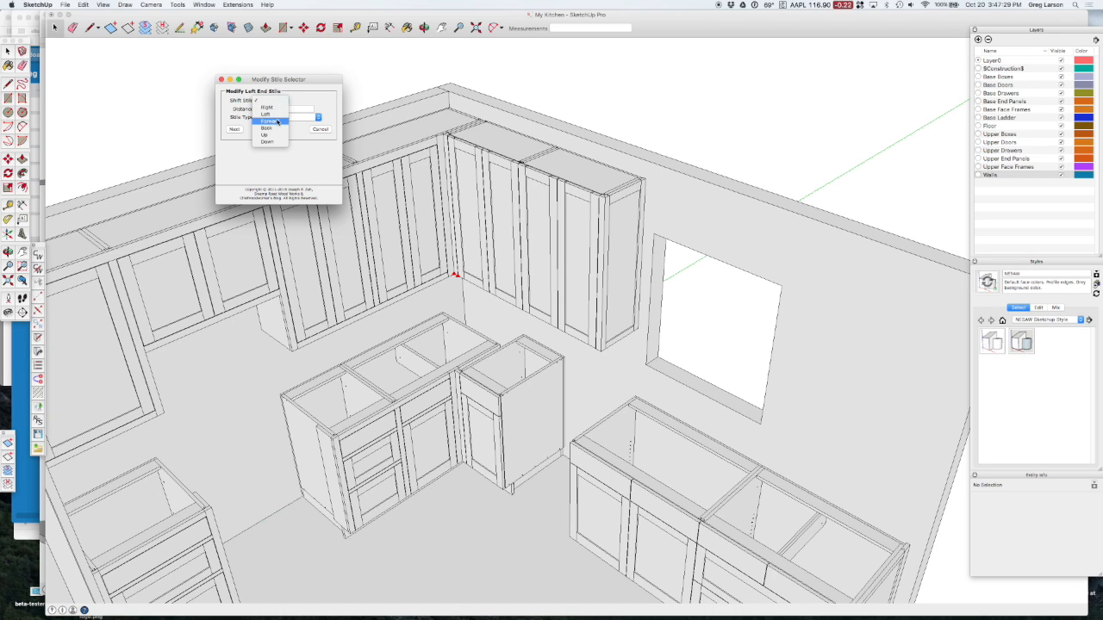
left_click(277, 123)
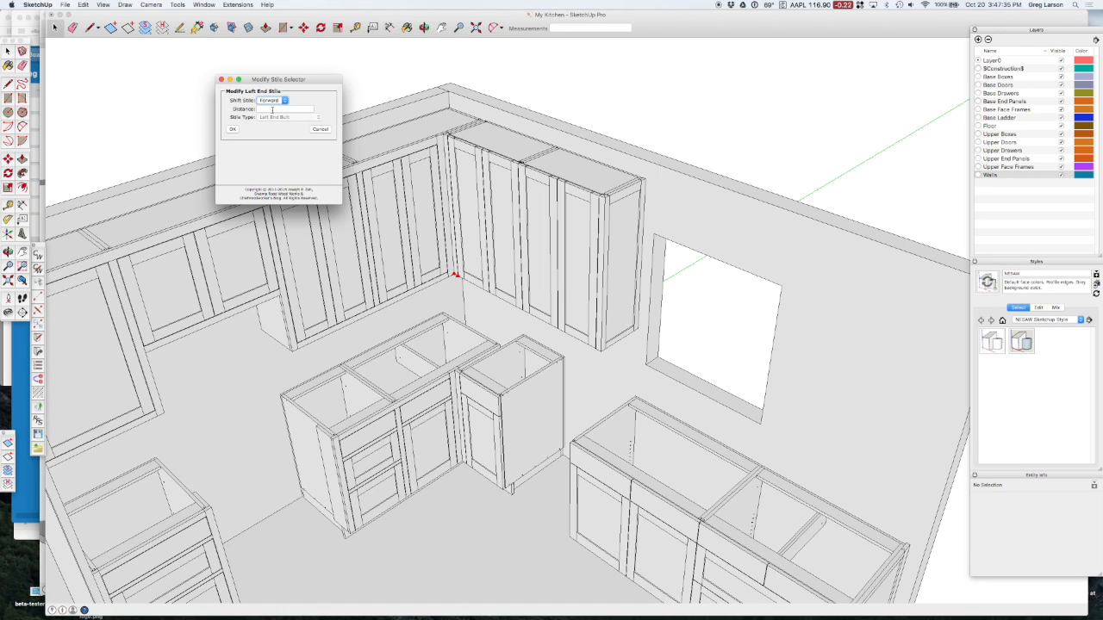
left_click(272, 108)
left_click(234, 130)
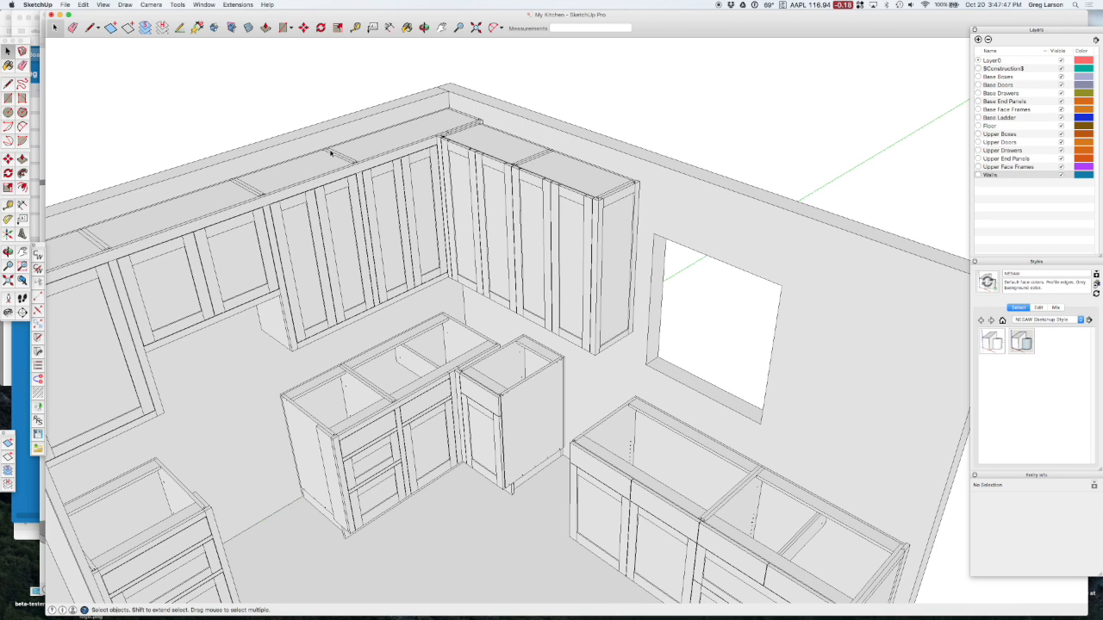
- Select the upper cabinet beside the window and set the upper cabinets' face-to-wall depth to 15" in the CabWriter settings
scroll(653, 181, "up", 3)
scroll(653, 181, "down", 1)
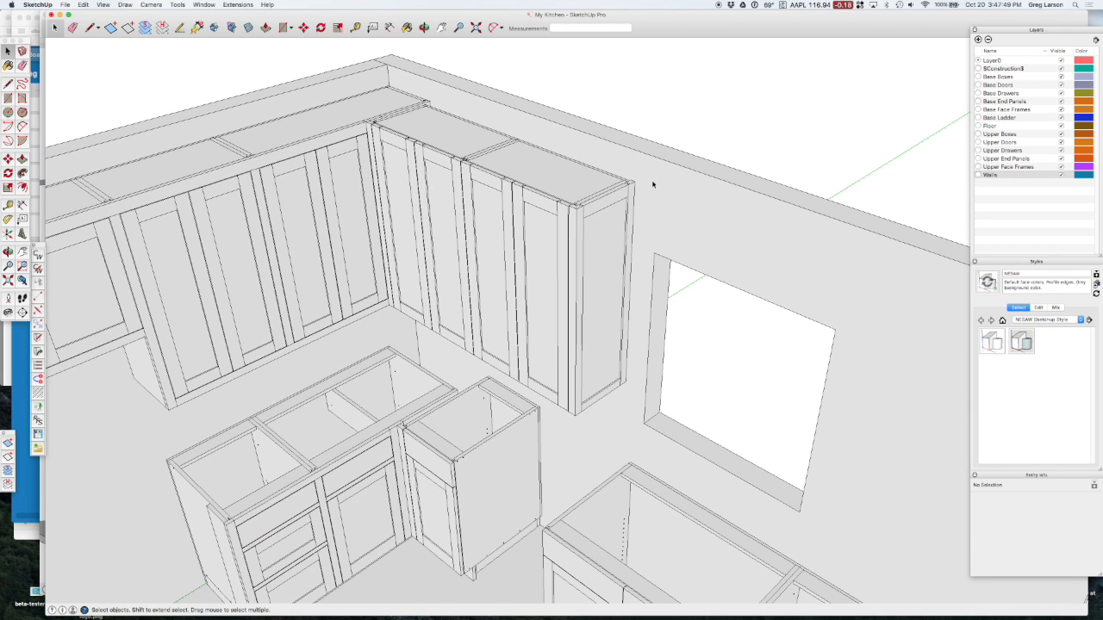
left_click(481, 178)
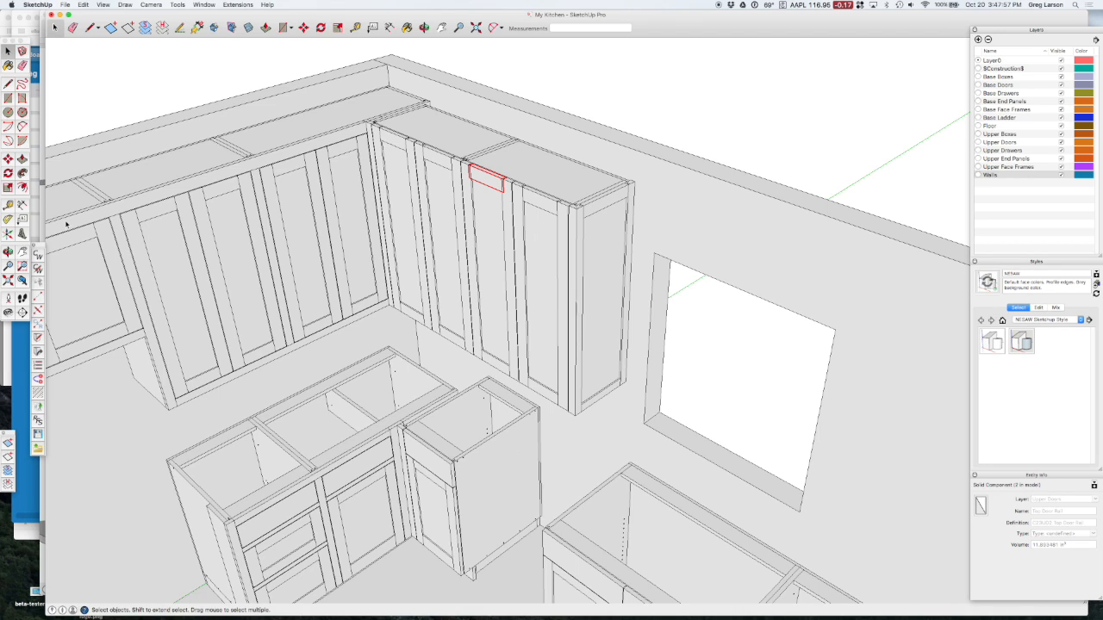
left_click(37, 269)
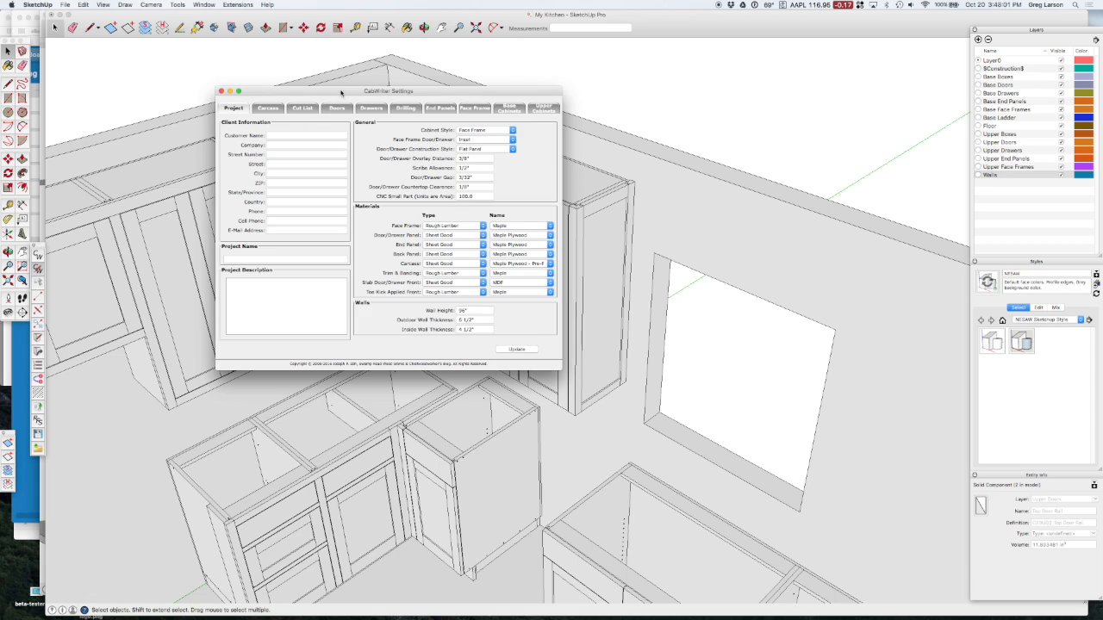
left_click_drag(370, 95, 793, 174)
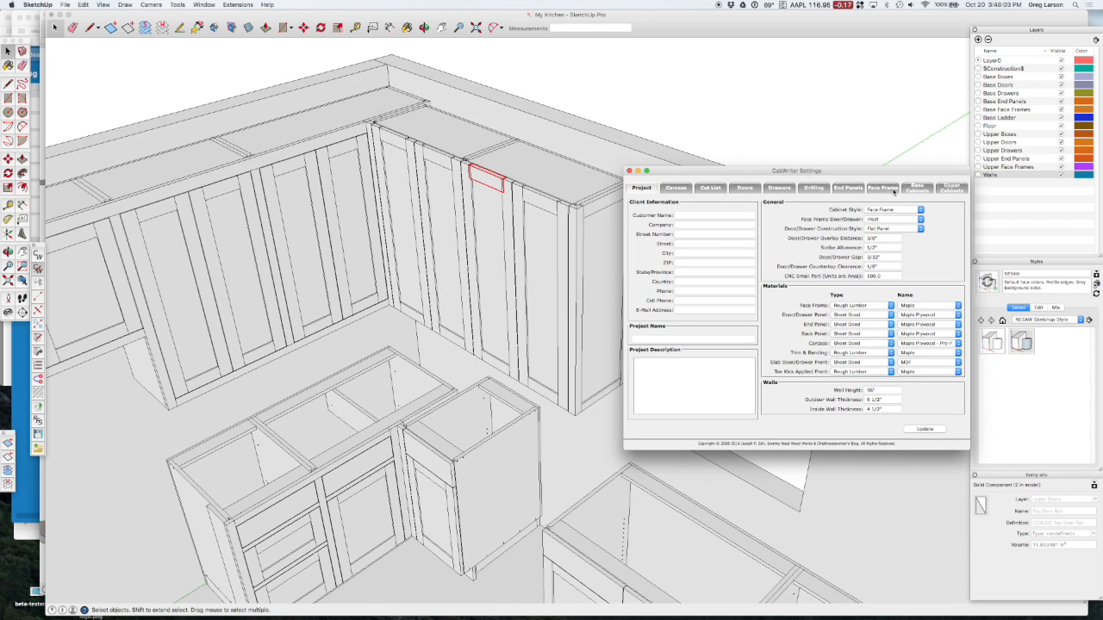
left_click(952, 193)
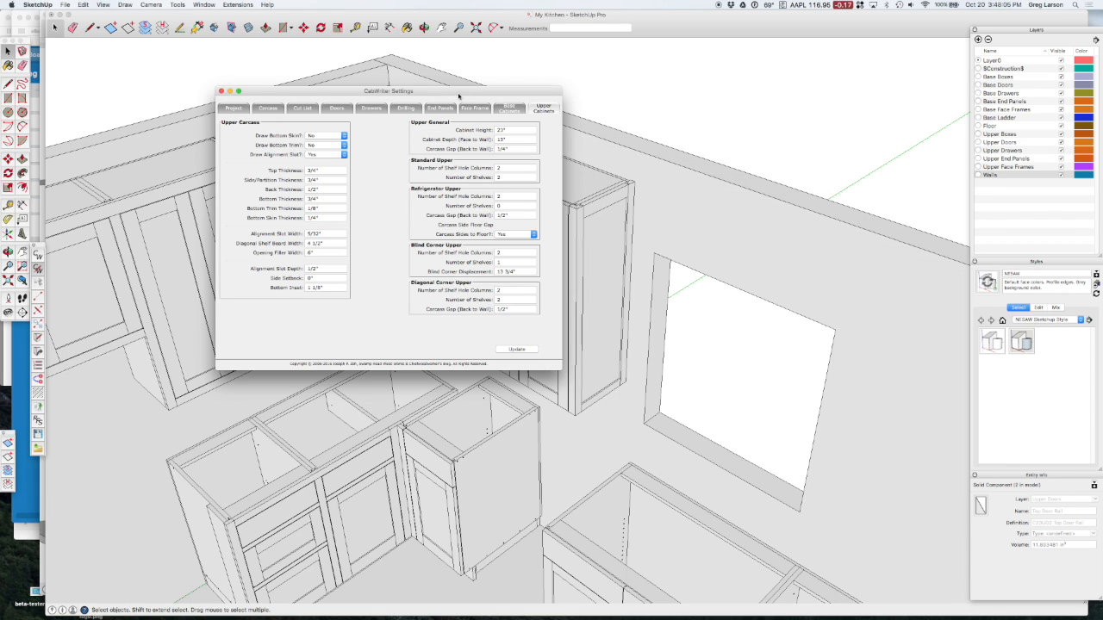
left_click_drag(417, 95, 767, 179)
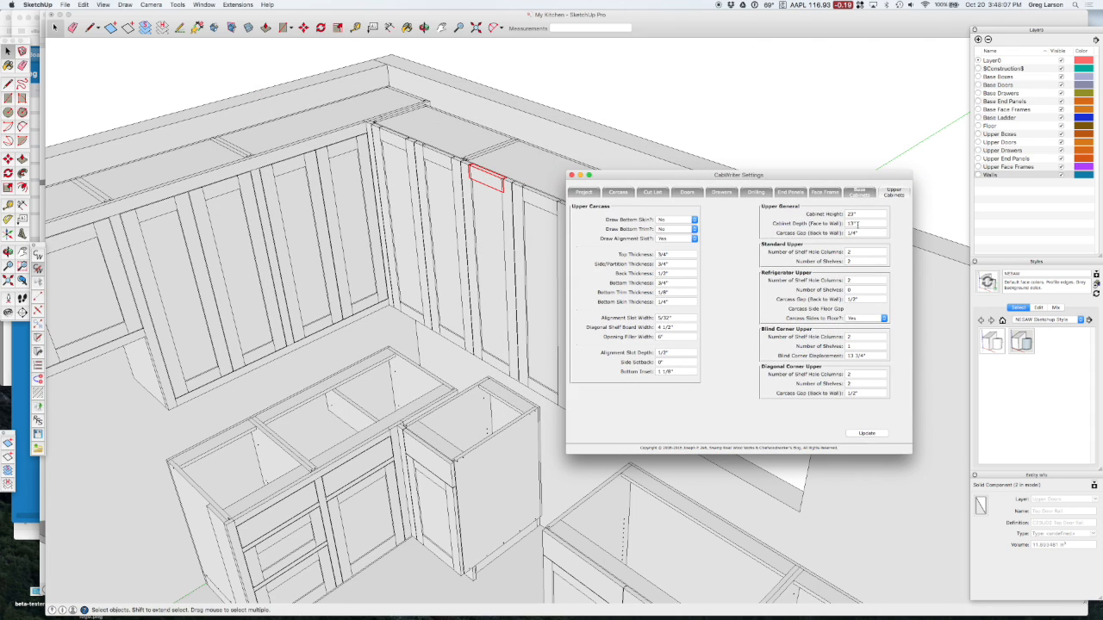
left_click(852, 223)
type("5")
left_click(572, 176)
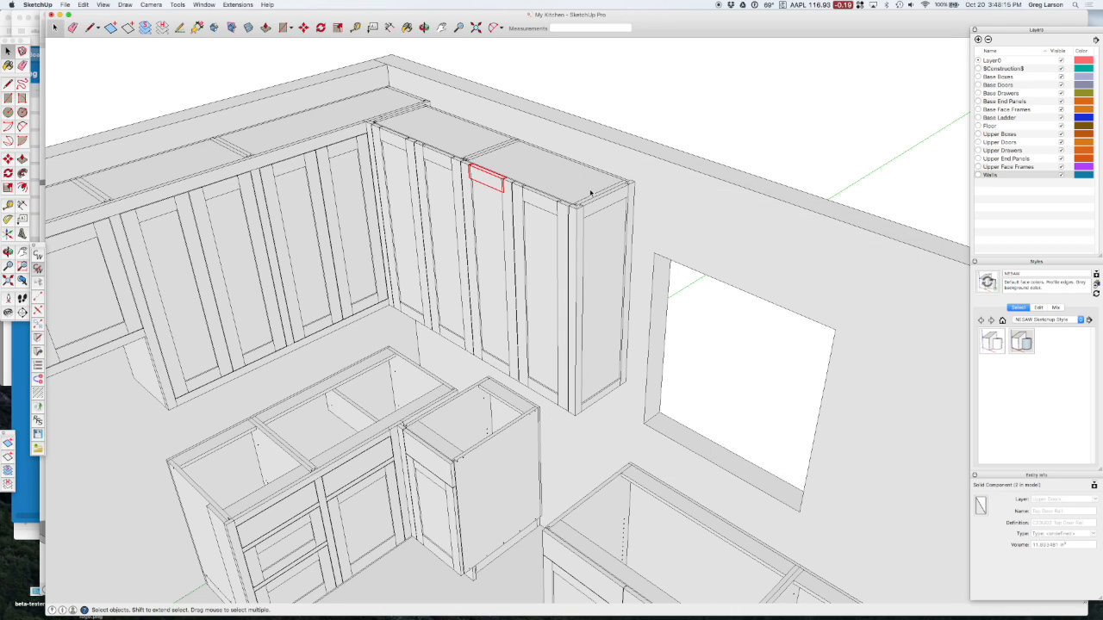
- Redraw the selected upper cabinet beside the window with CabWriter, declining its stored defaults
right_click(492, 181)
left_click(485, 180)
right_click(486, 180)
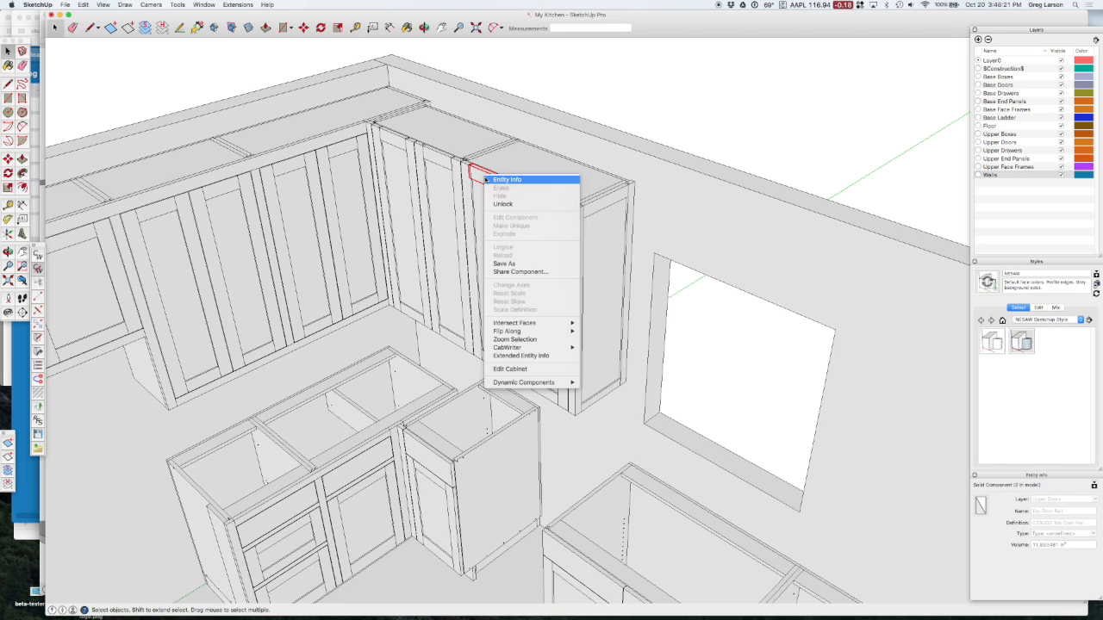
mouse_move(524, 348)
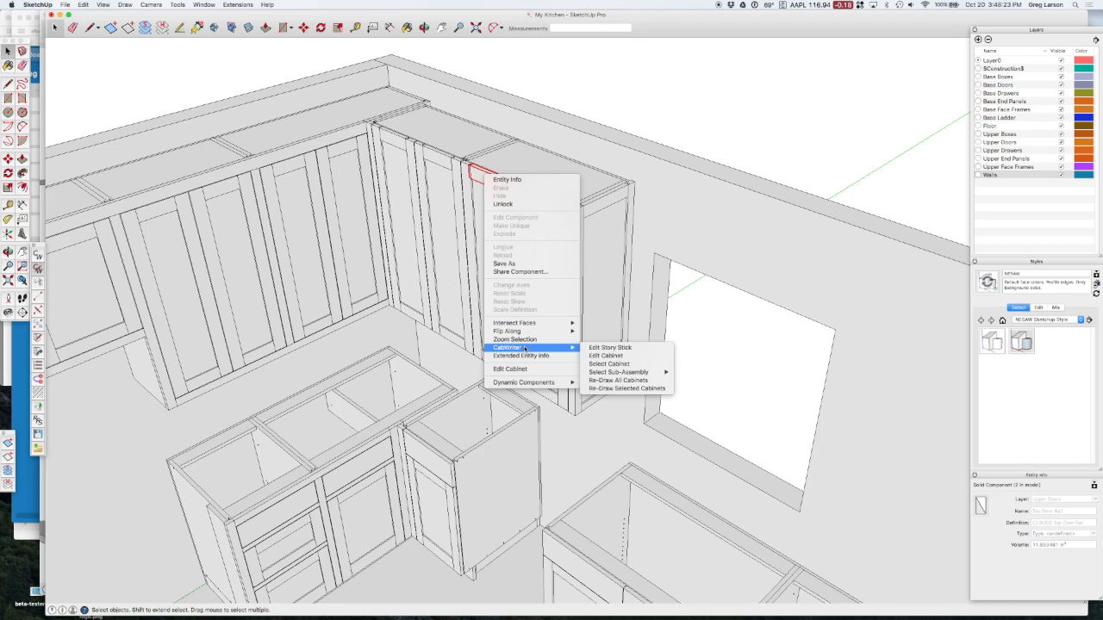
left_click(607, 388)
mouse_move(558, 159)
left_mouse_down()
mouse_move(755, 158)
mouse_move(755, 190)
left_mouse_up()
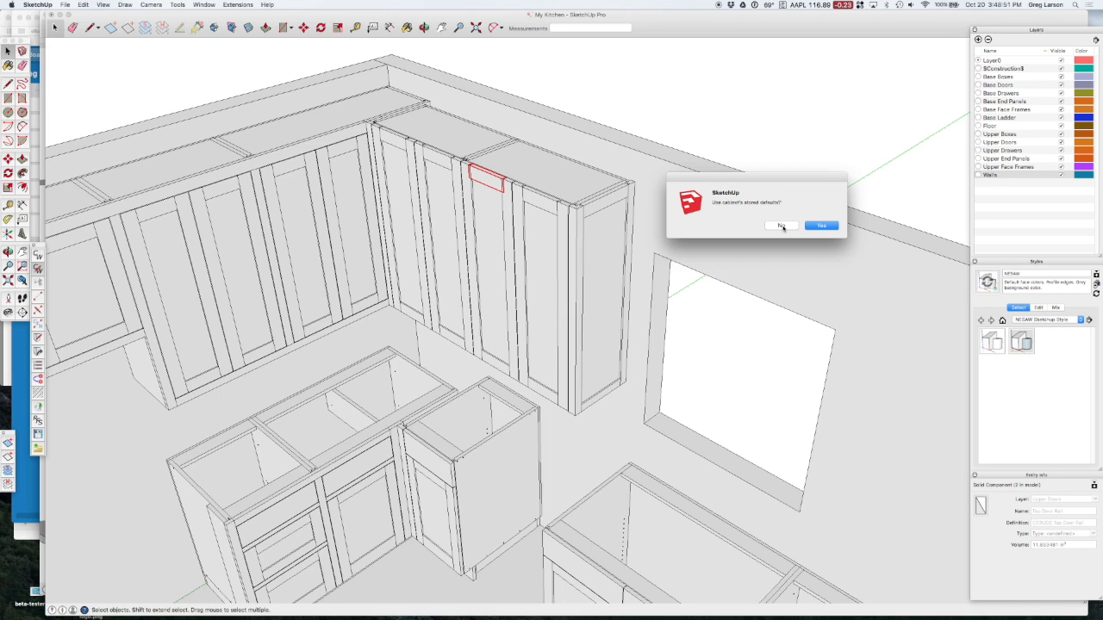
left_click(782, 226)
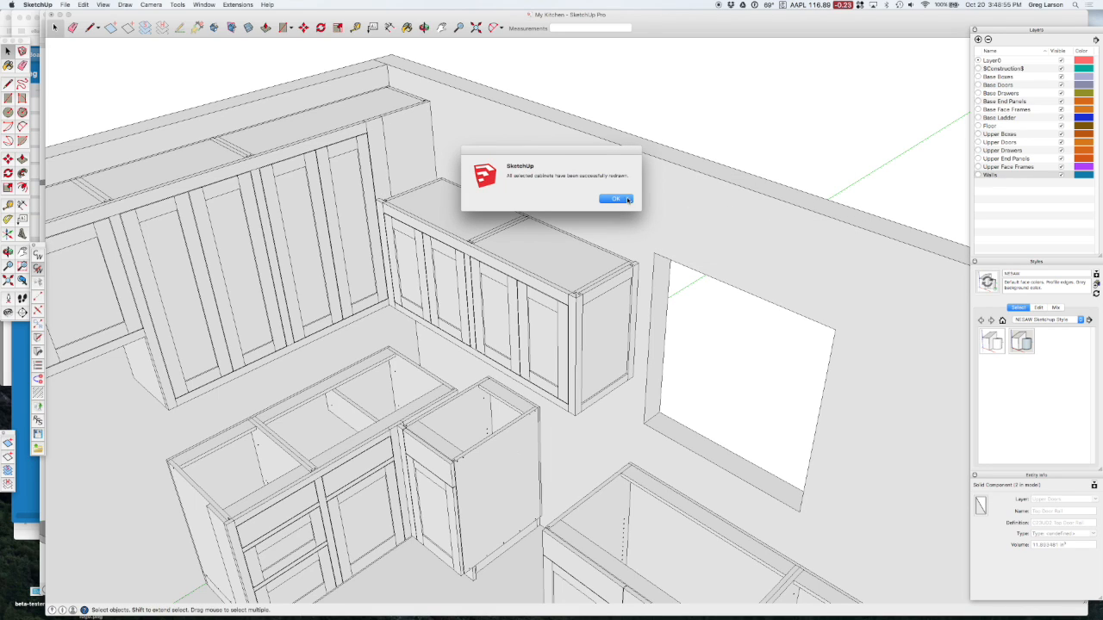
left_click(623, 205)
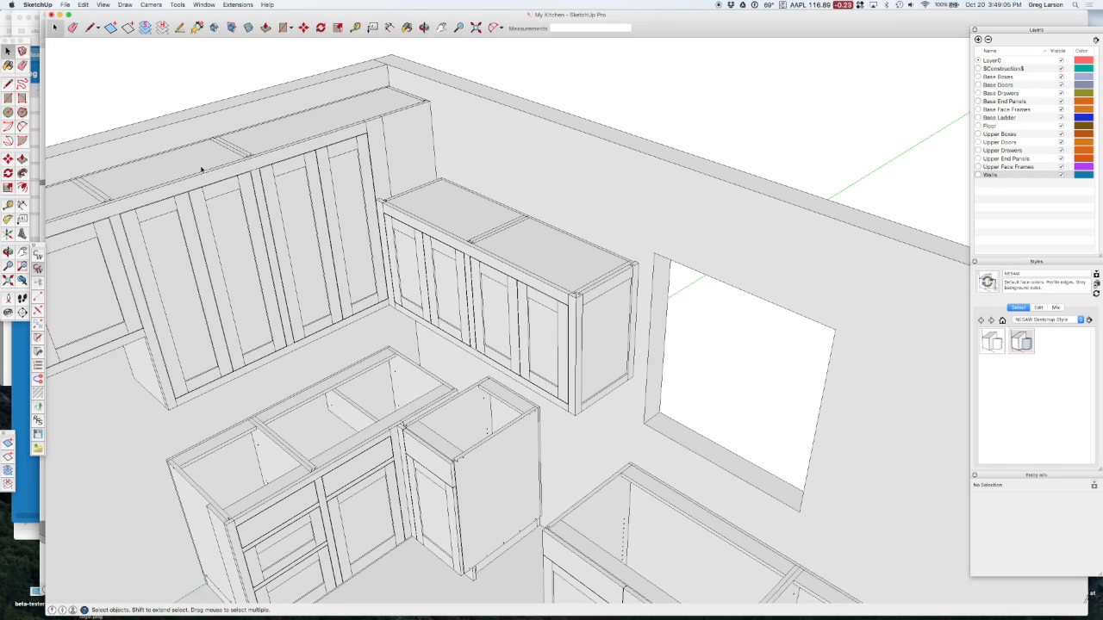
- Set the upper cabinet height to 30" in the CabWriter settings
left_click(37, 270)
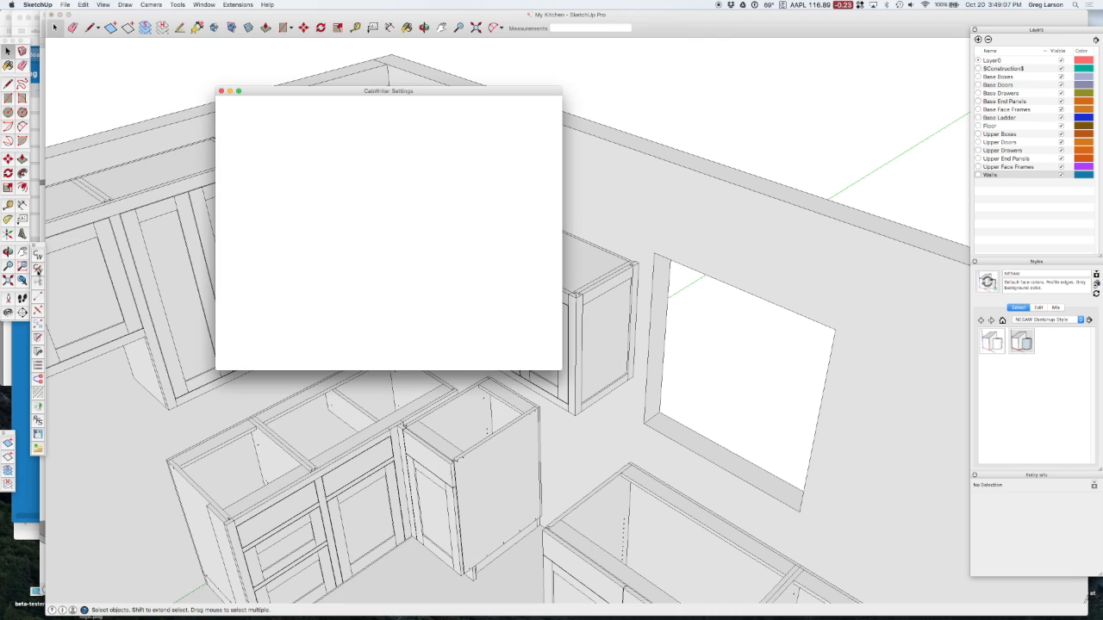
left_click(549, 114)
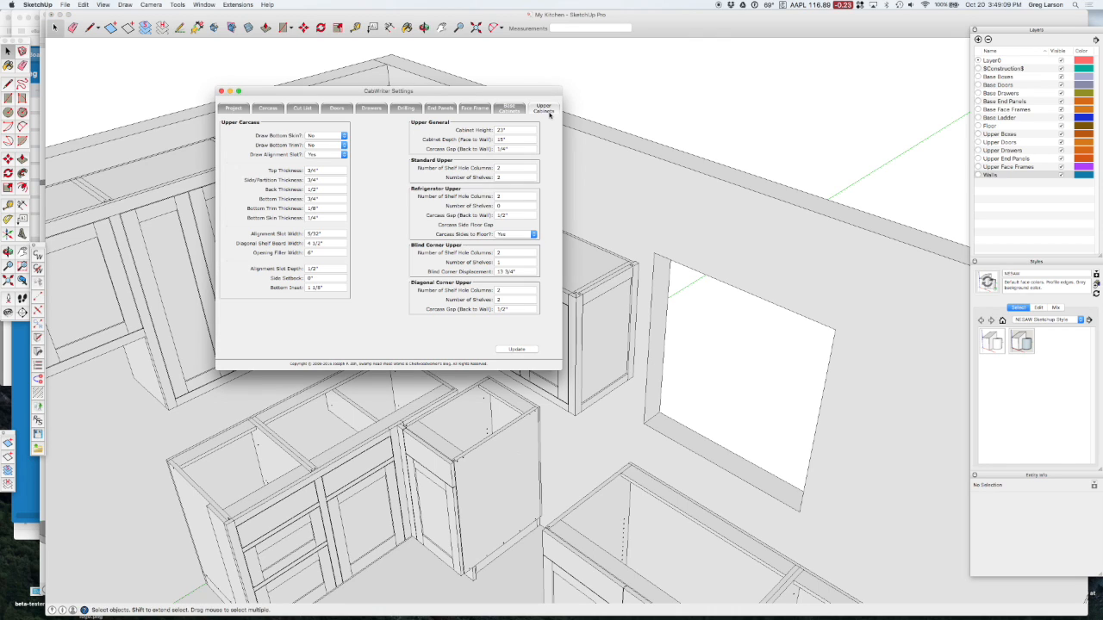
double_click(502, 130)
type("30")
left_click(221, 91)
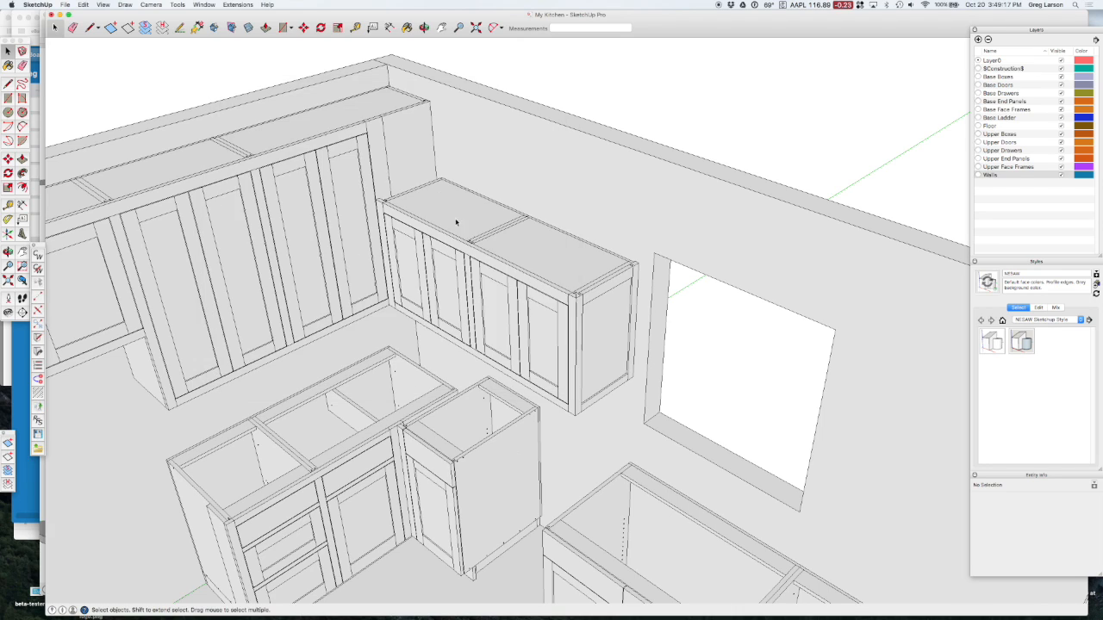
- Redraw the selected upper cabinets beside the window with CabWriter at the new height, declining the cabinet's stored defaults
left_click(489, 258)
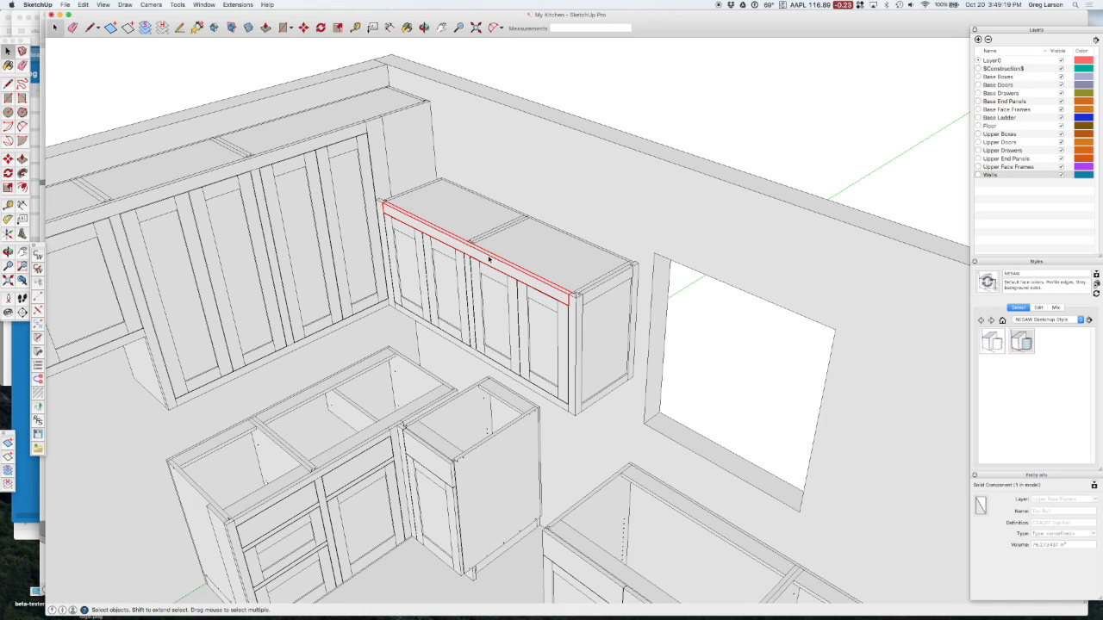
right_click(488, 259)
mouse_move(526, 427)
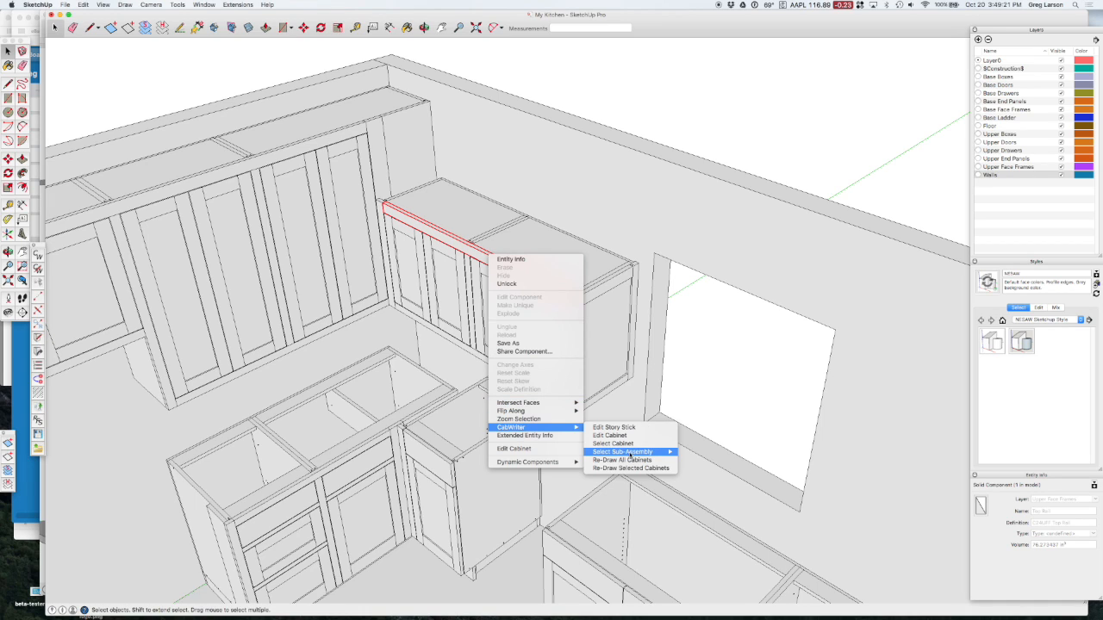
left_click(633, 469)
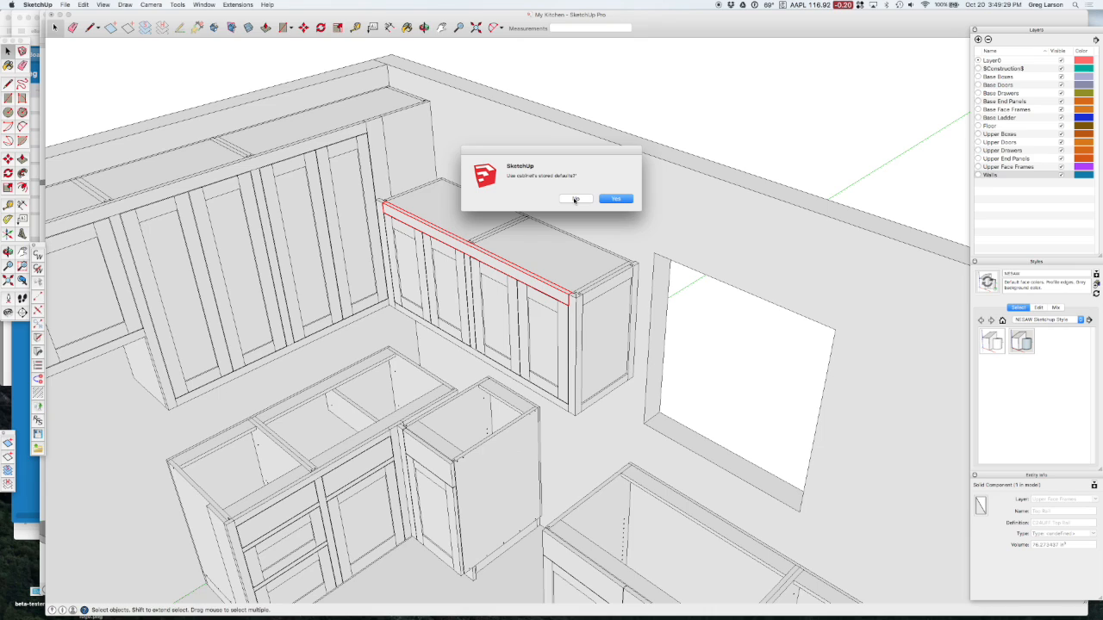
left_click(575, 200)
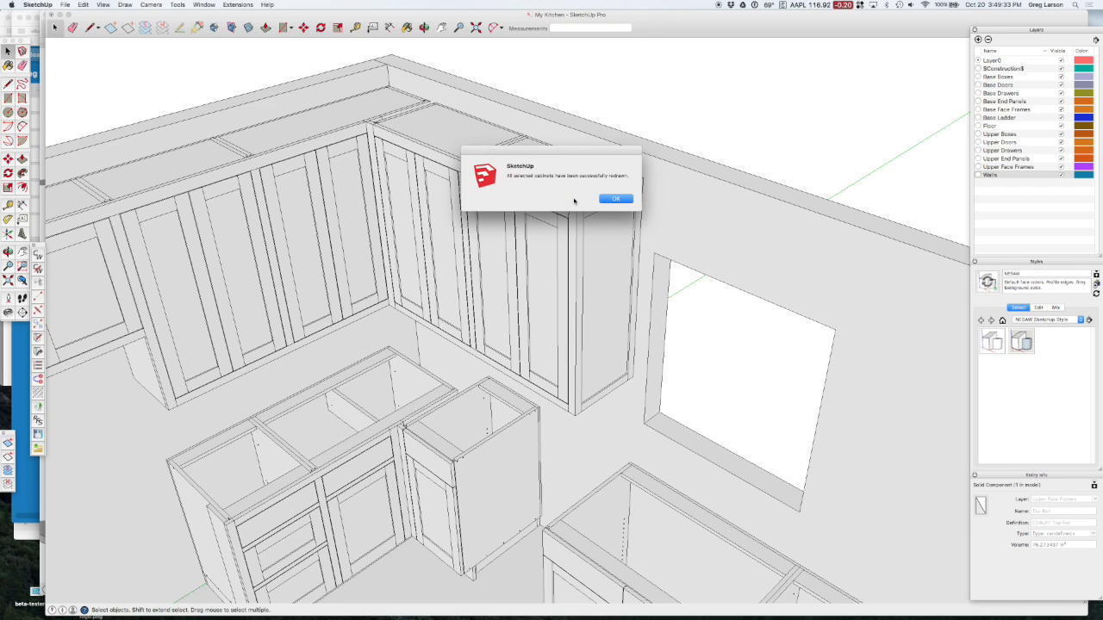
left_click(616, 199)
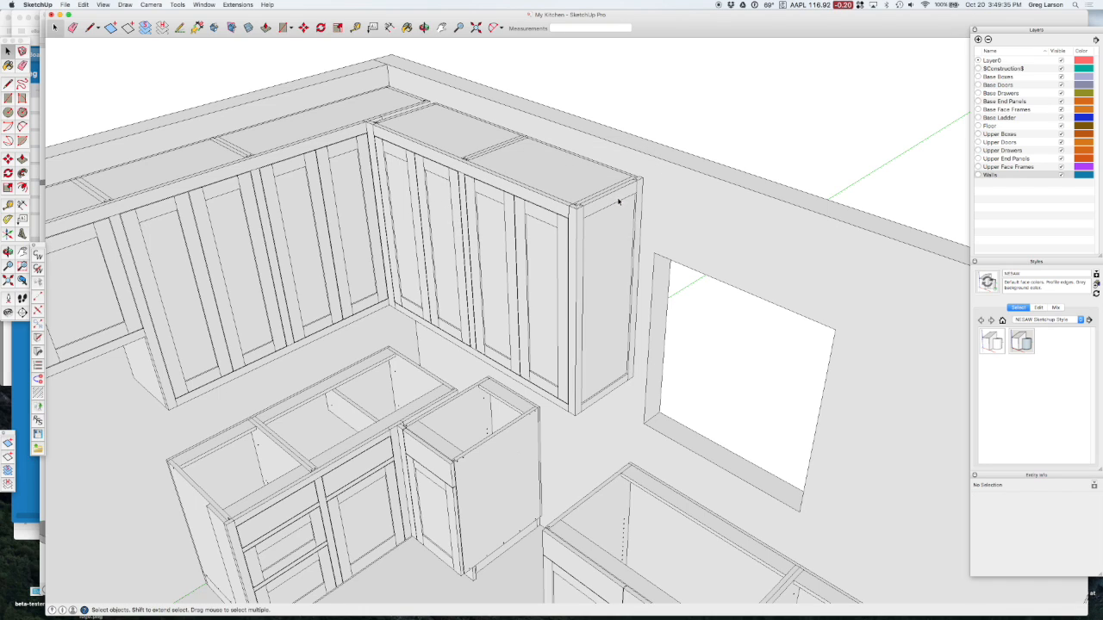
- Measure the depth of the upper cabinet's end panel along its top edge, from the front corner to the wall
key("t")
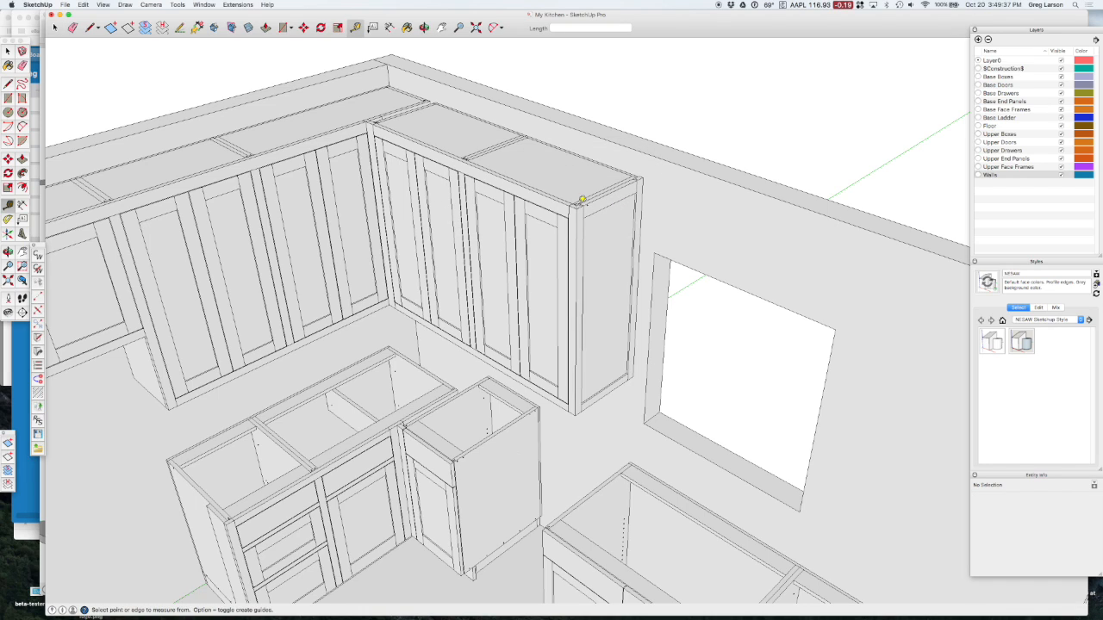
left_click(581, 202)
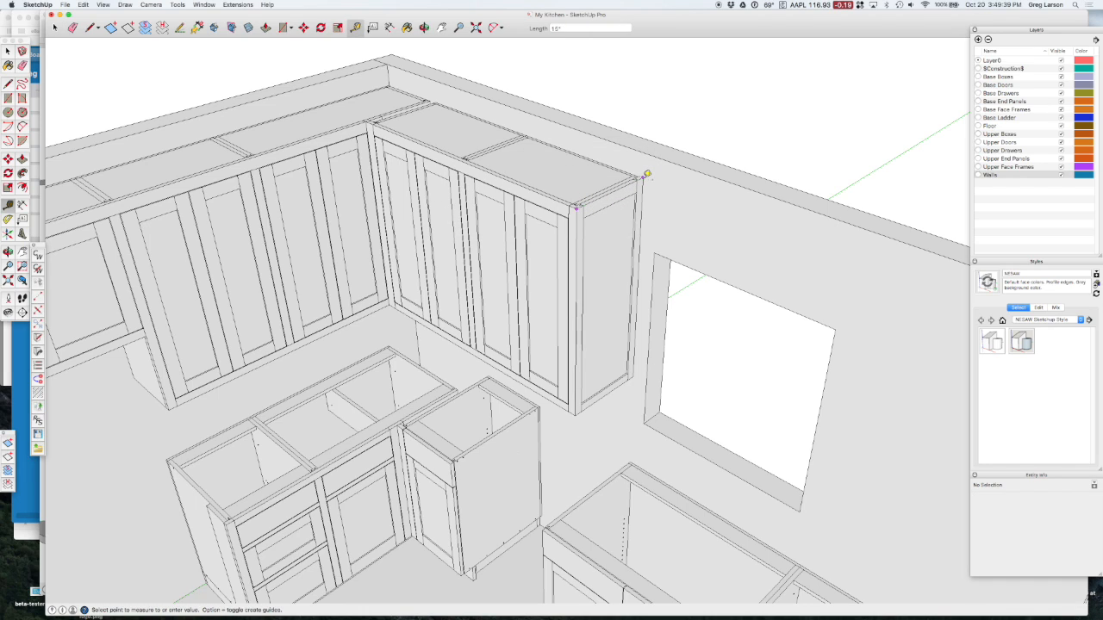
left_click(647, 175)
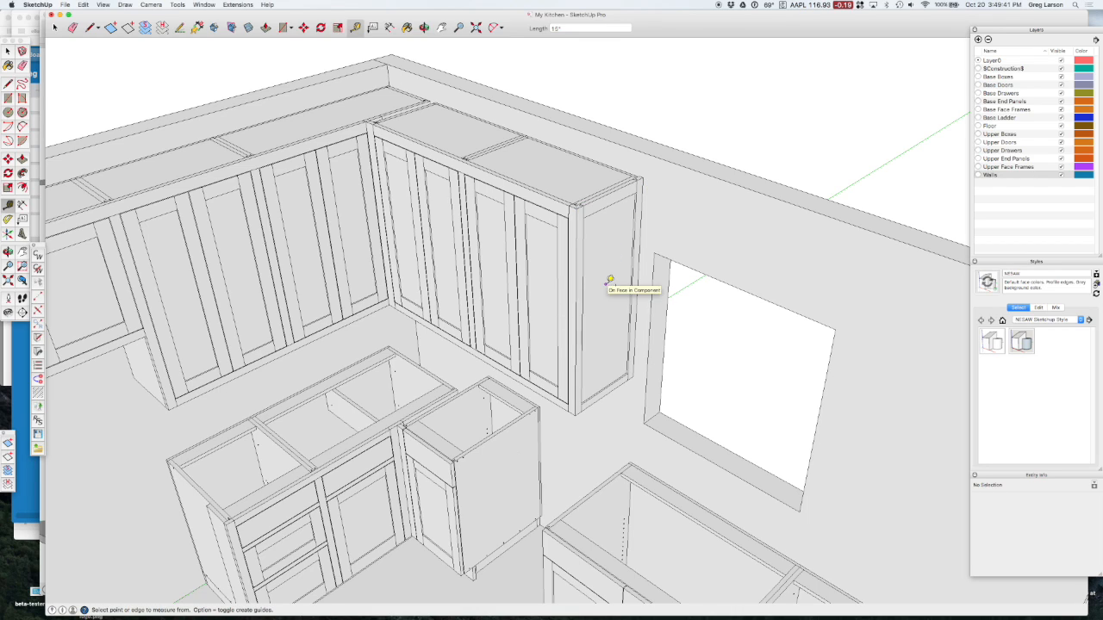
key("space")
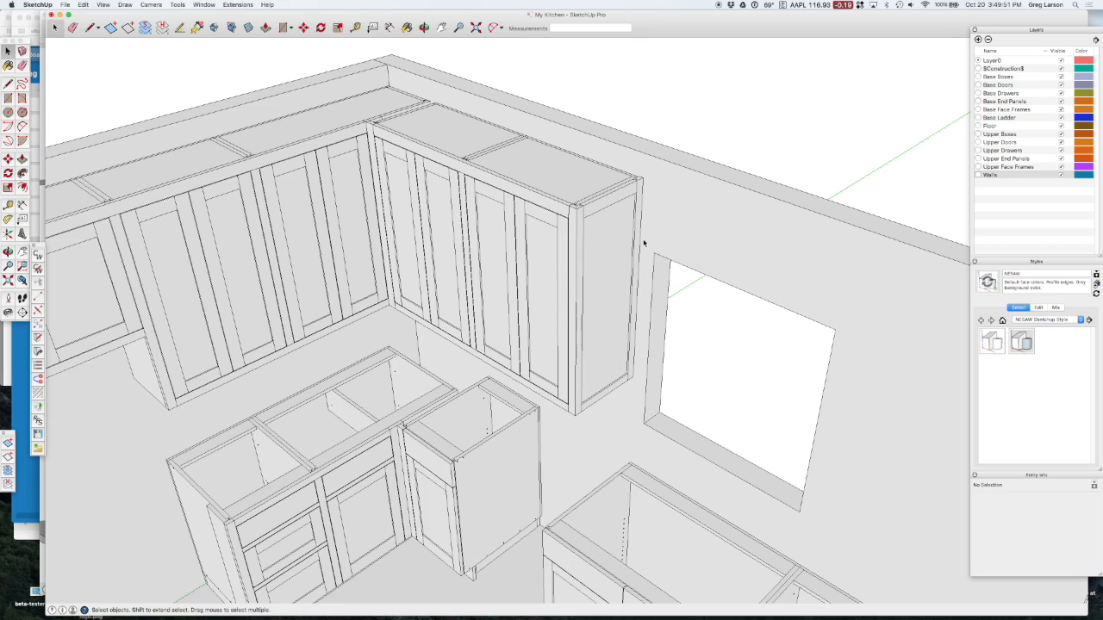
left_click(750, 226)
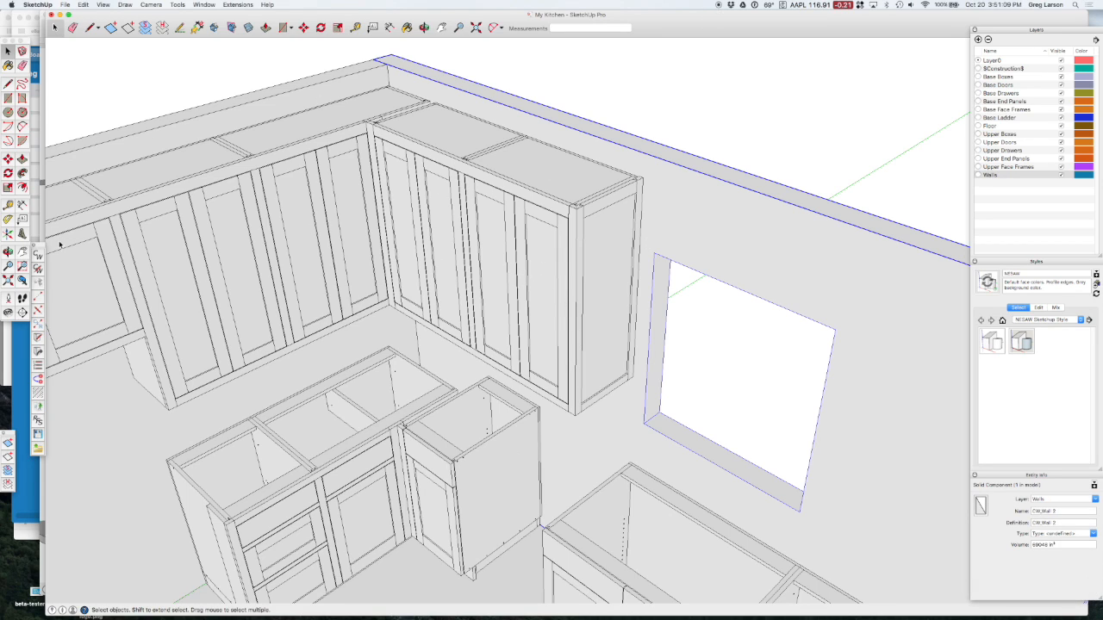
- Edit the story stick of the upper cabinets beside the window, keeping the left end stile and shifting the connector stile to the right
left_click(580, 222)
right_click(579, 221)
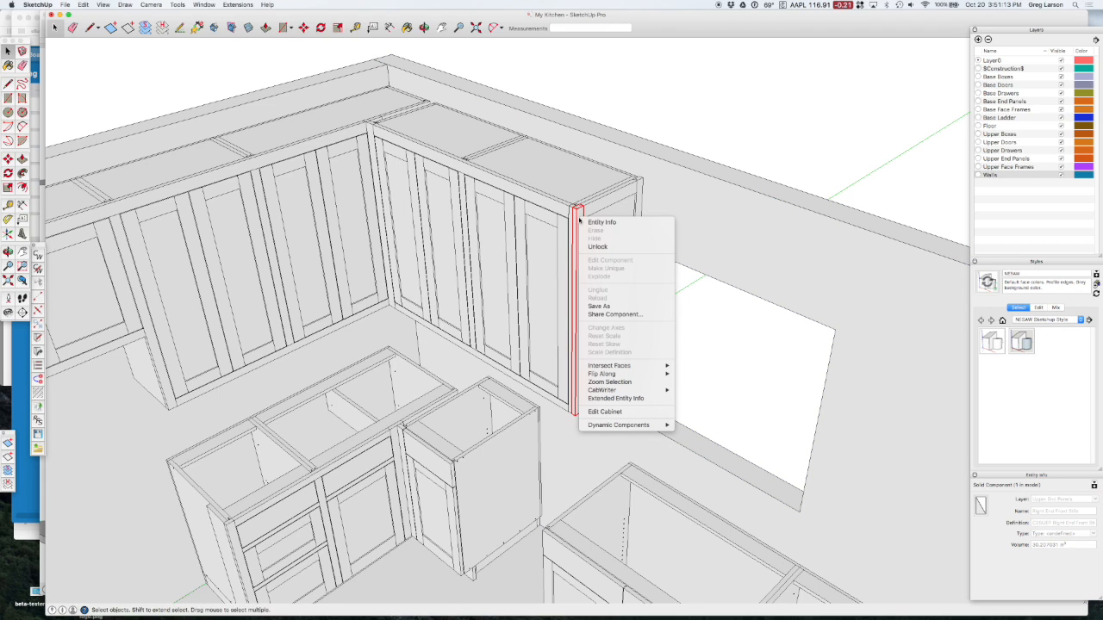
mouse_move(609, 392)
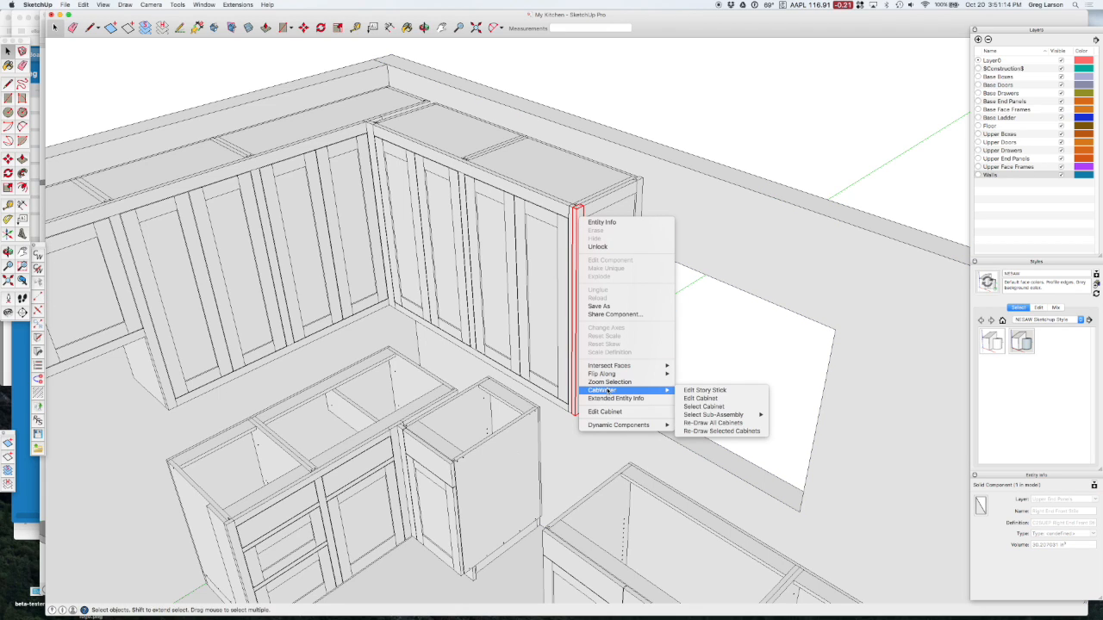
left_click(703, 392)
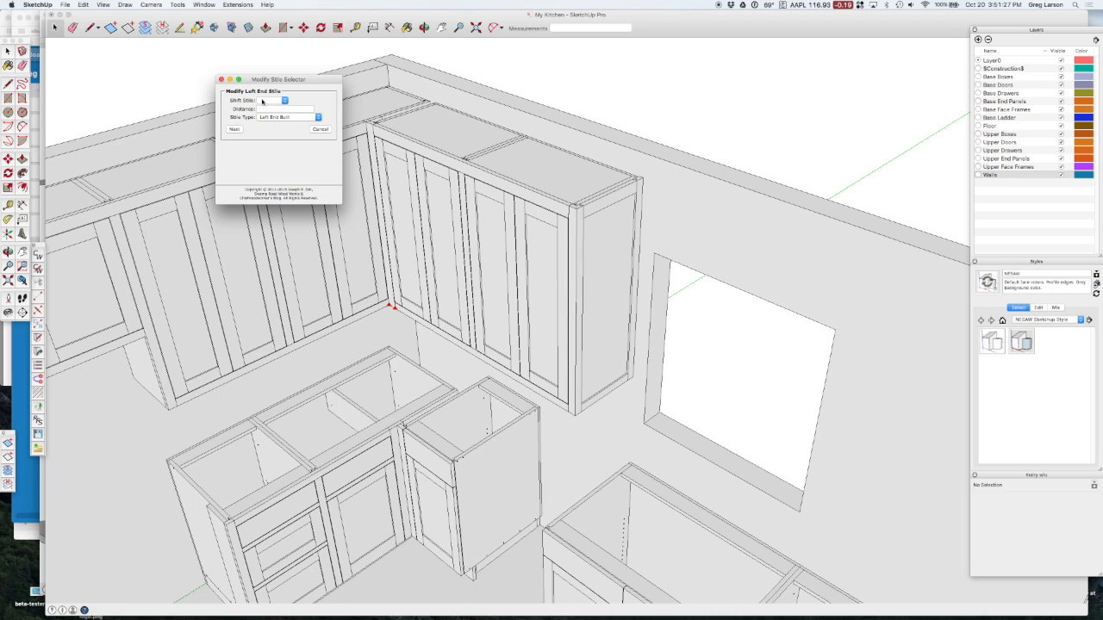
left_click(234, 129)
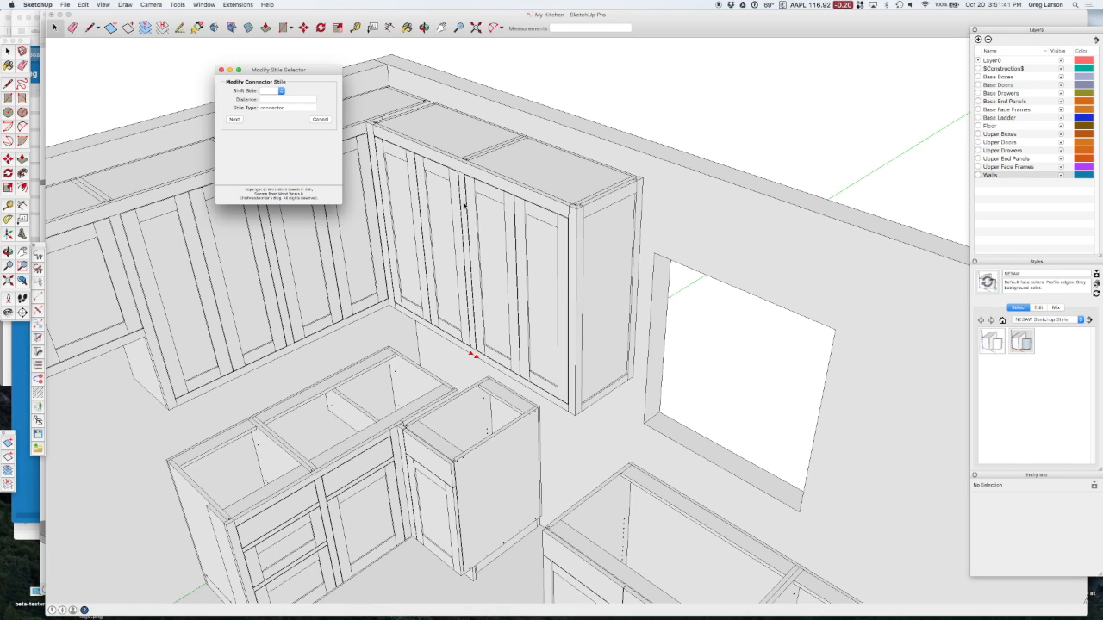
left_click(274, 91)
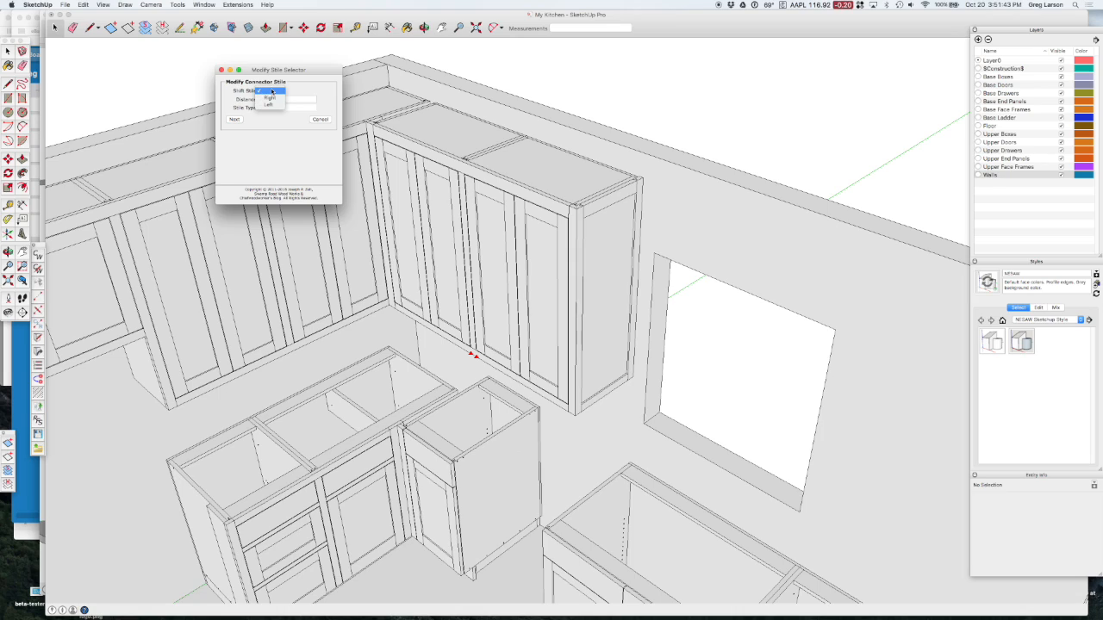
left_click(272, 98)
left_click(276, 100)
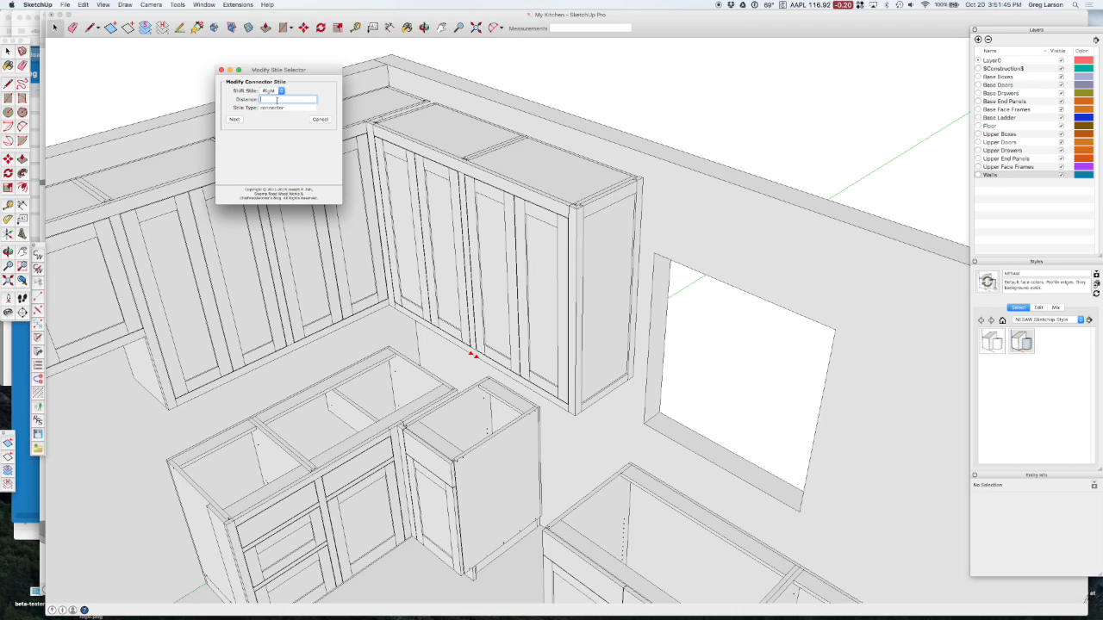
left_click(234, 122)
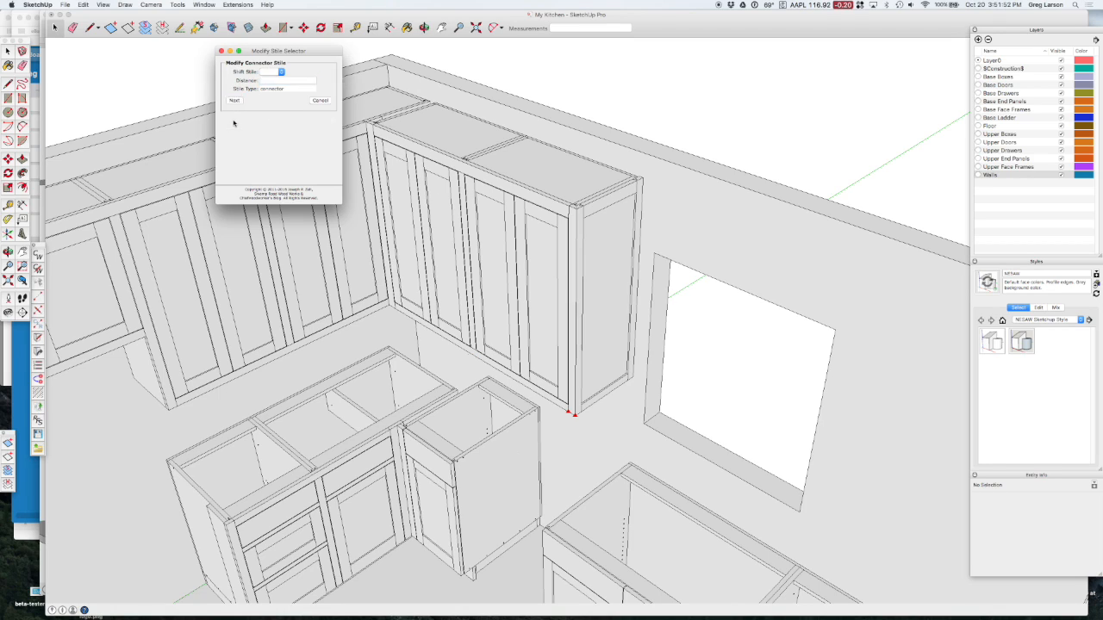
- Shift the right end stile 2" to the right, keeping the Right End Panel type, and apply the story stick changes
left_click(264, 72)
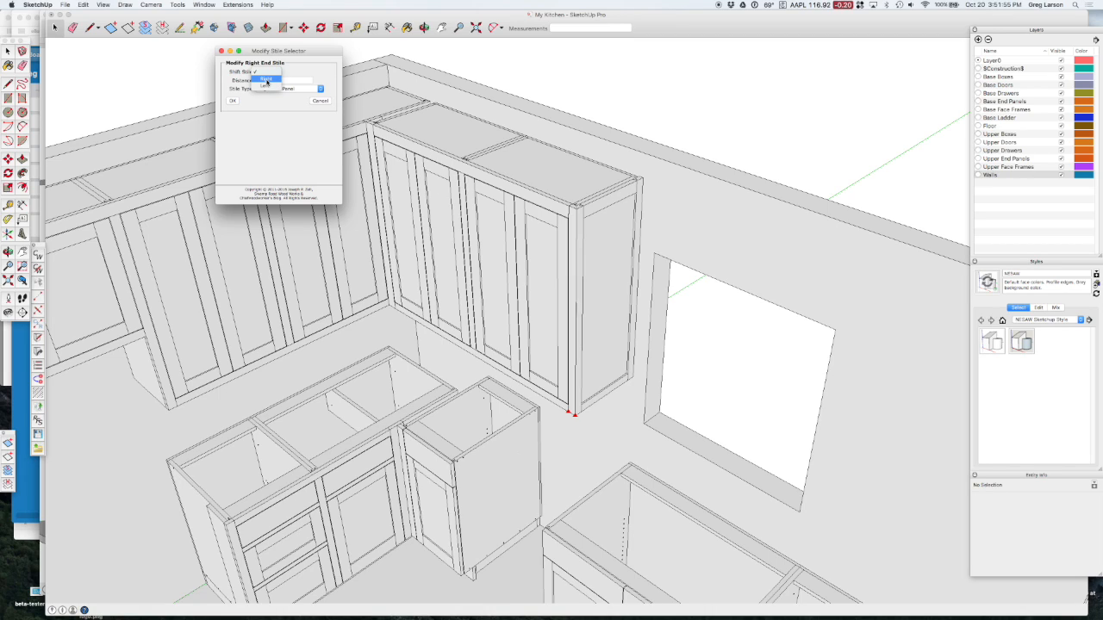
left_click(266, 79)
left_click(269, 81)
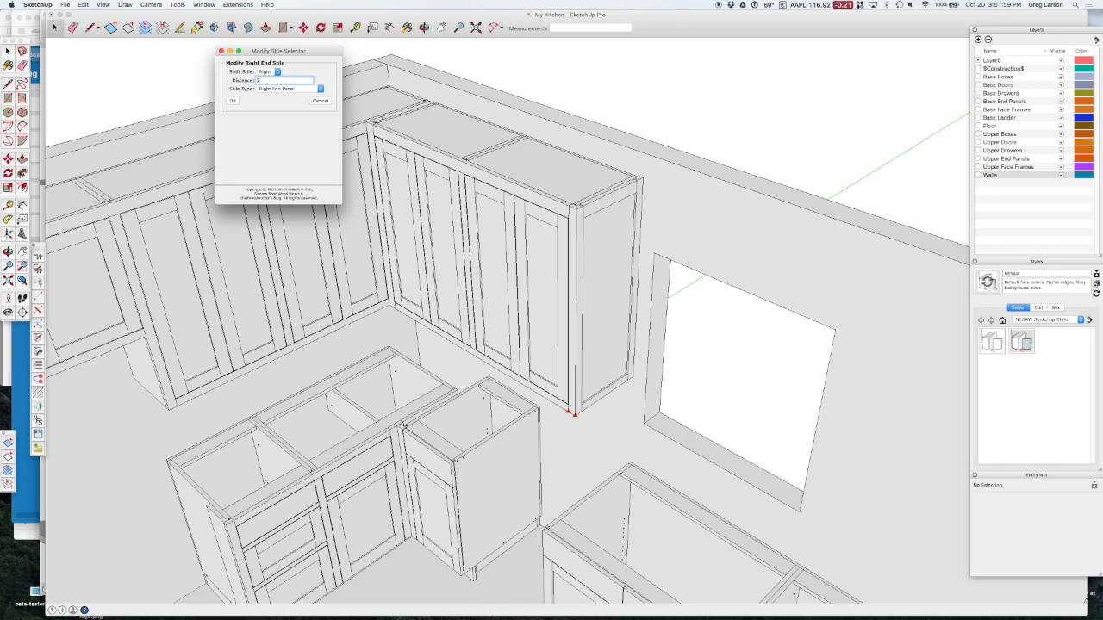
left_click(234, 101)
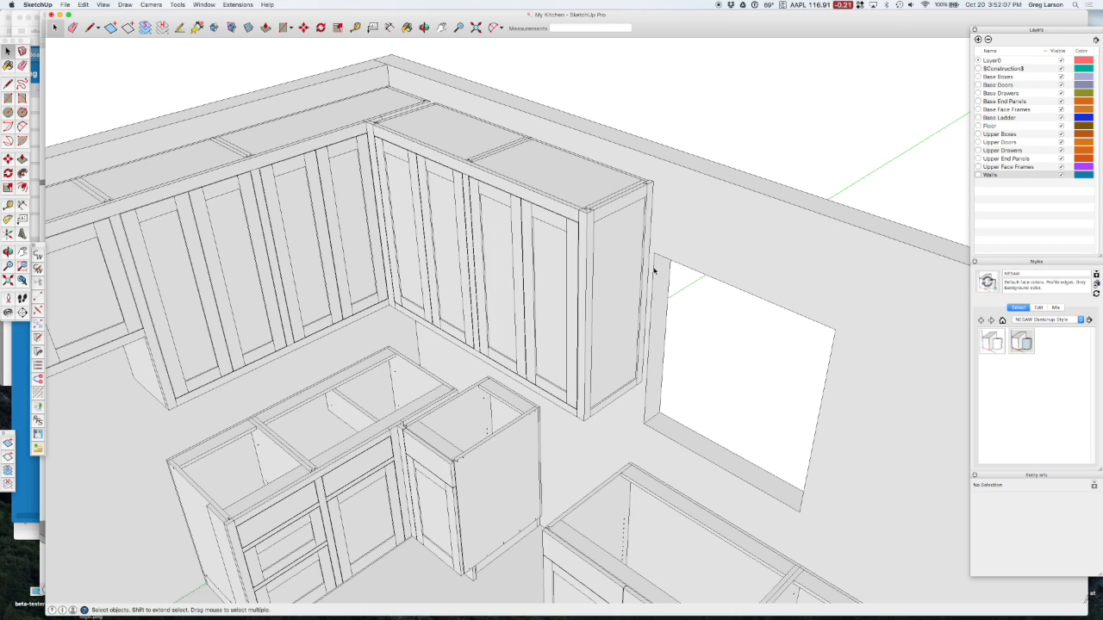
- Measure the widths of both upper cabinet boxes beside the window along their top back edges
key("t")
left_click(435, 103)
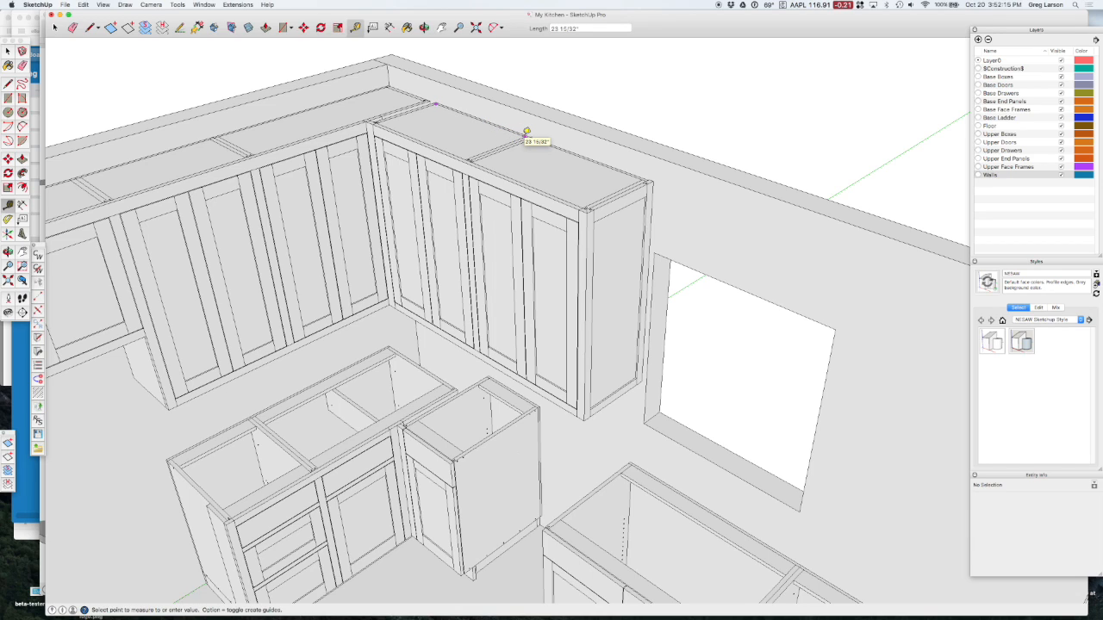
scroll(526, 131, "up", 4)
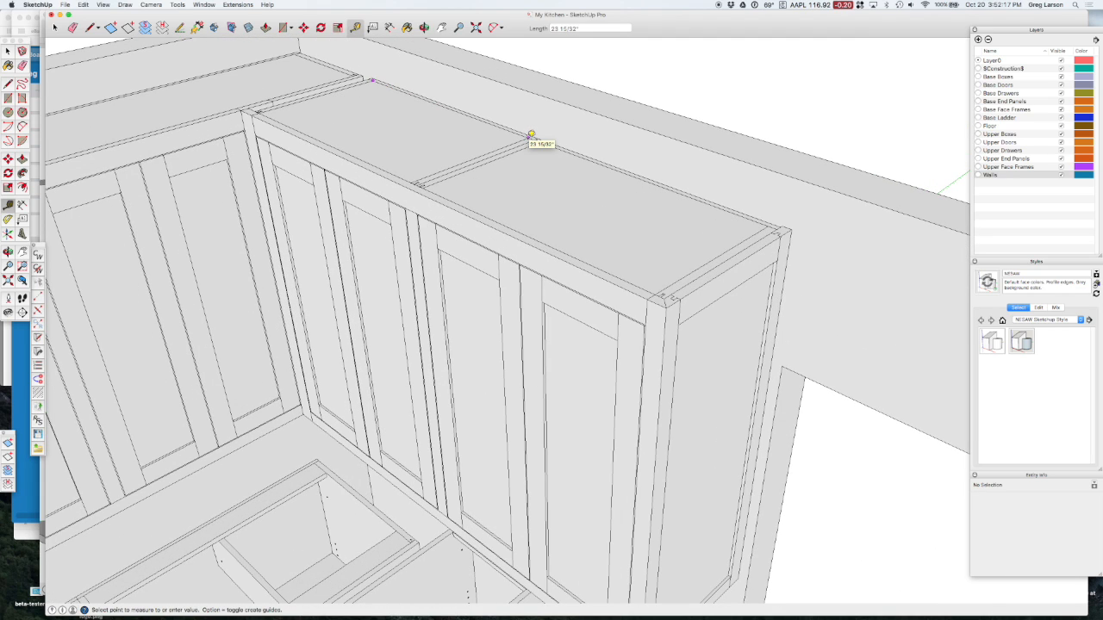
left_click(528, 138)
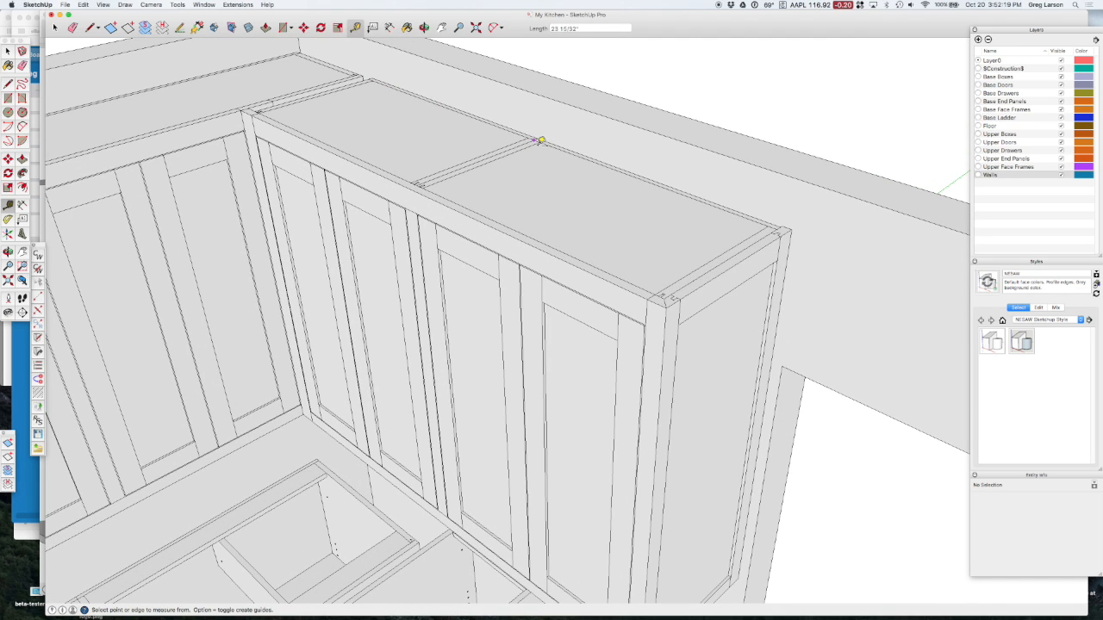
left_click(540, 142)
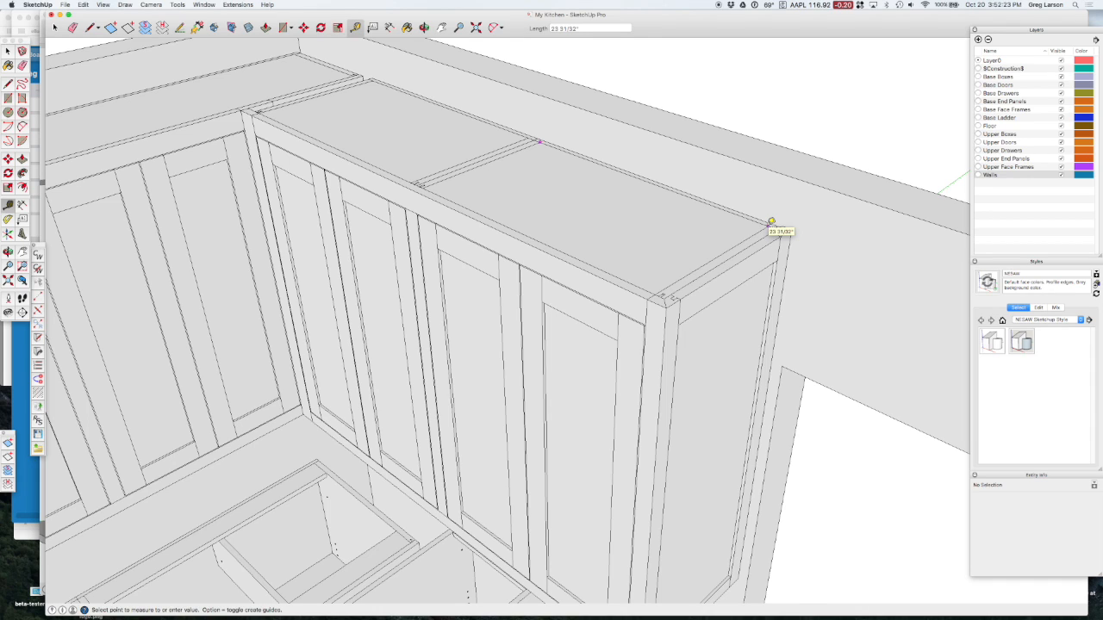
left_click(772, 221)
scroll(510, 138, "down", 3)
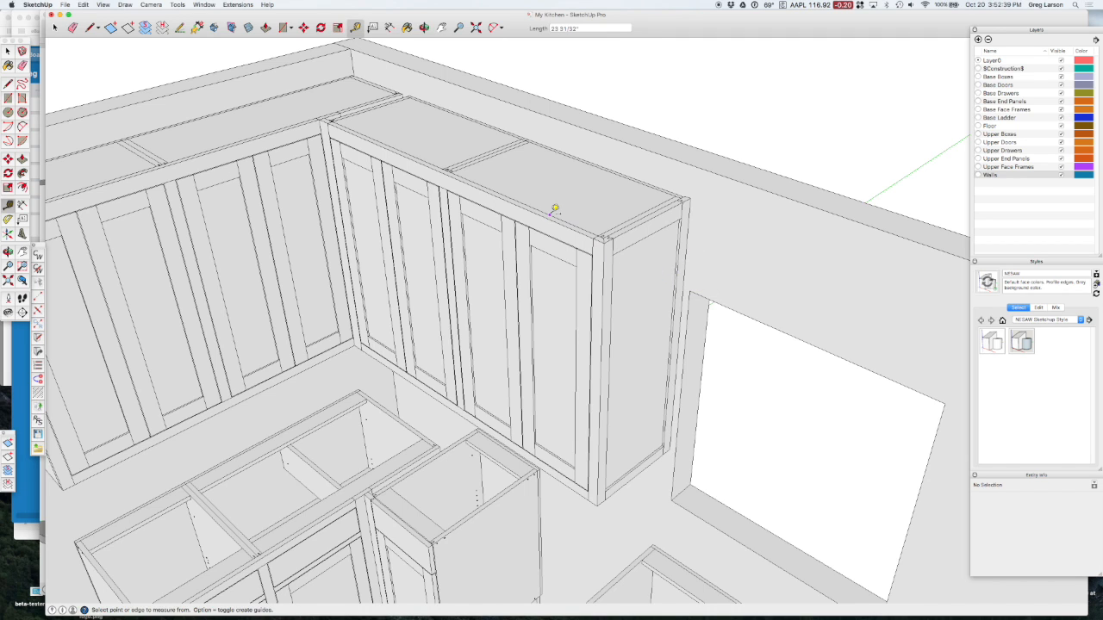
- Undo the story stick stile shifts on the upper cabinets beside the window
key("super+z")
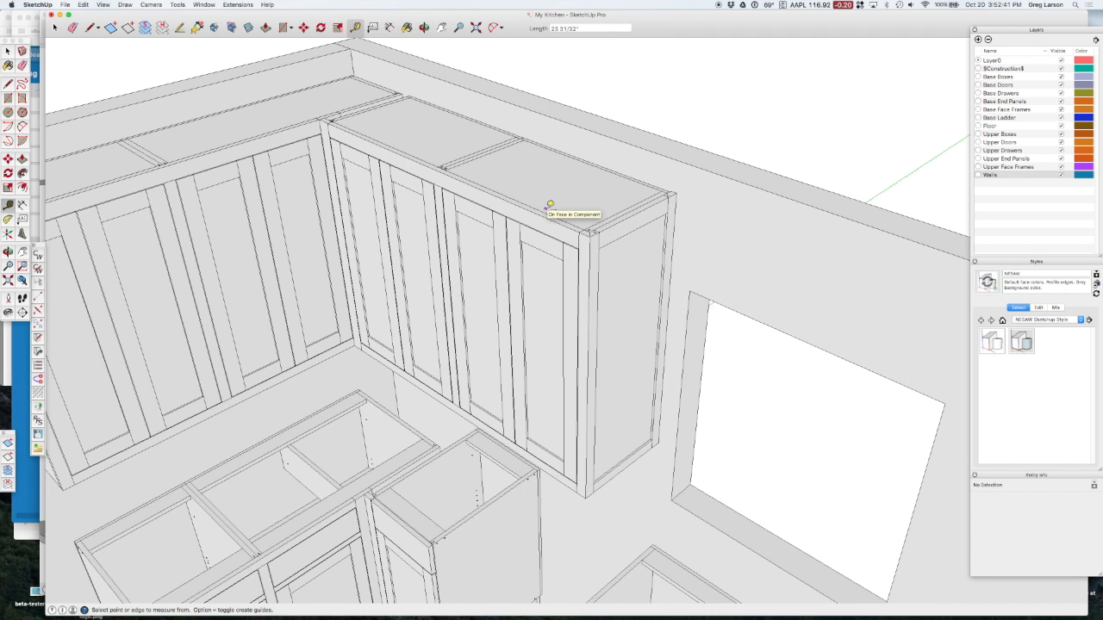
scroll(385, 197, "down", 2)
scroll(385, 196, "down", 1)
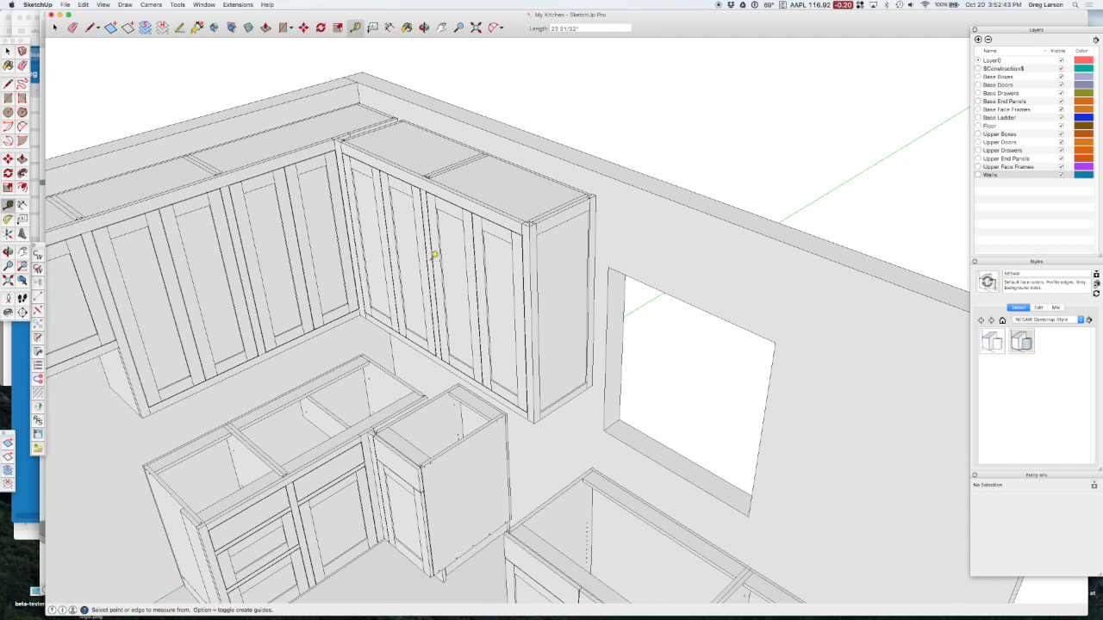
middle_click_drag(436, 255, 481, 224)
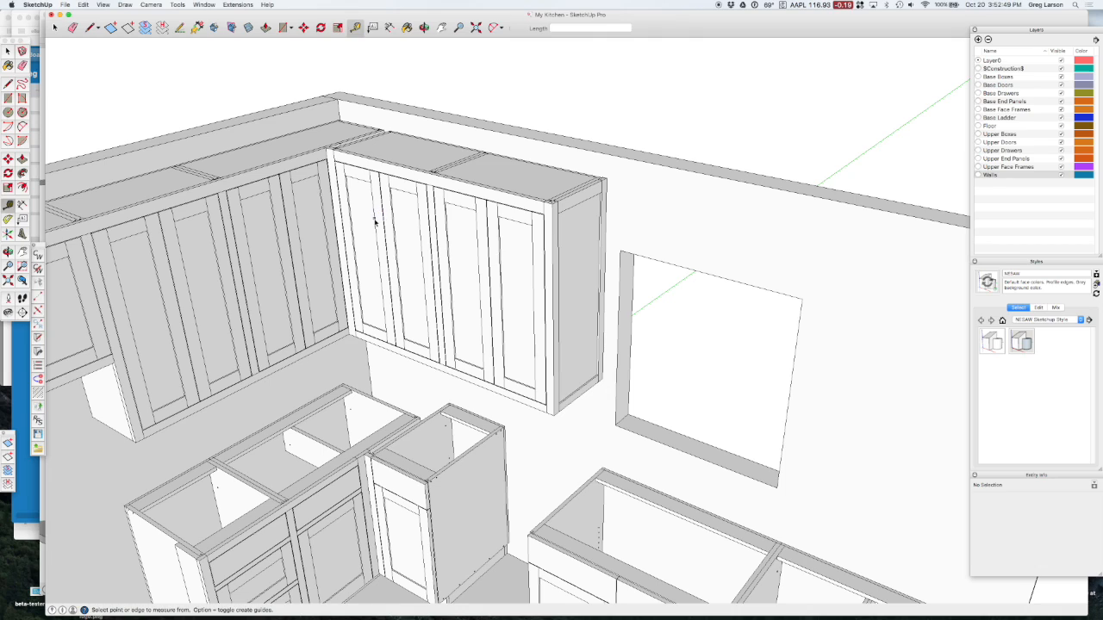
key("space")
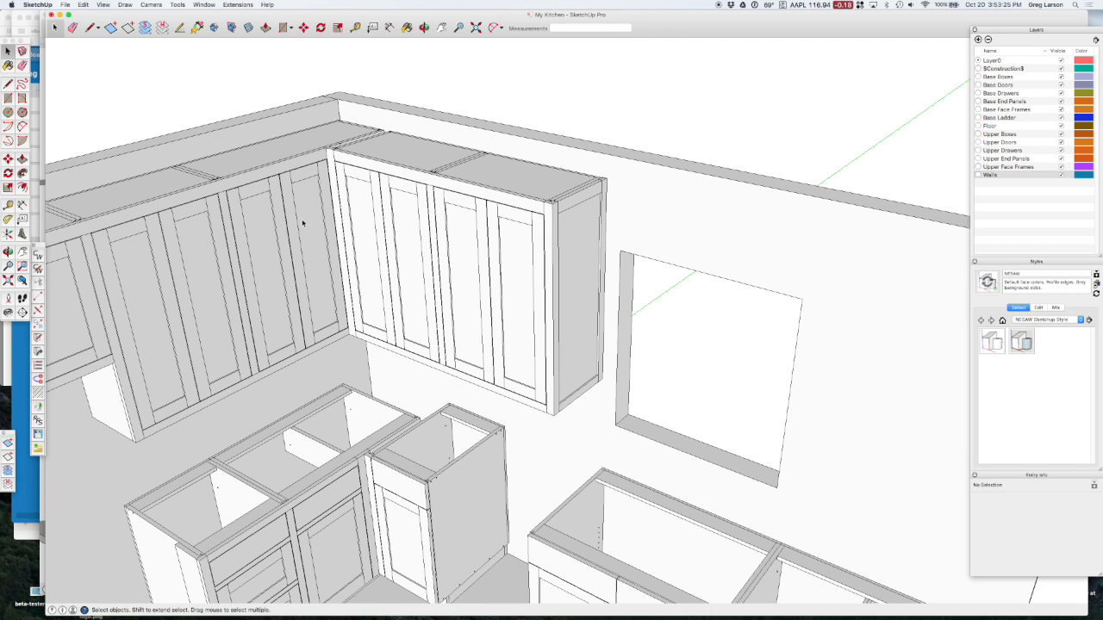
- Edit the upper cabinets beside the window using their stored defaults, setting box 1 to a Standard Upper with one door
scroll(303, 223, "up", 3)
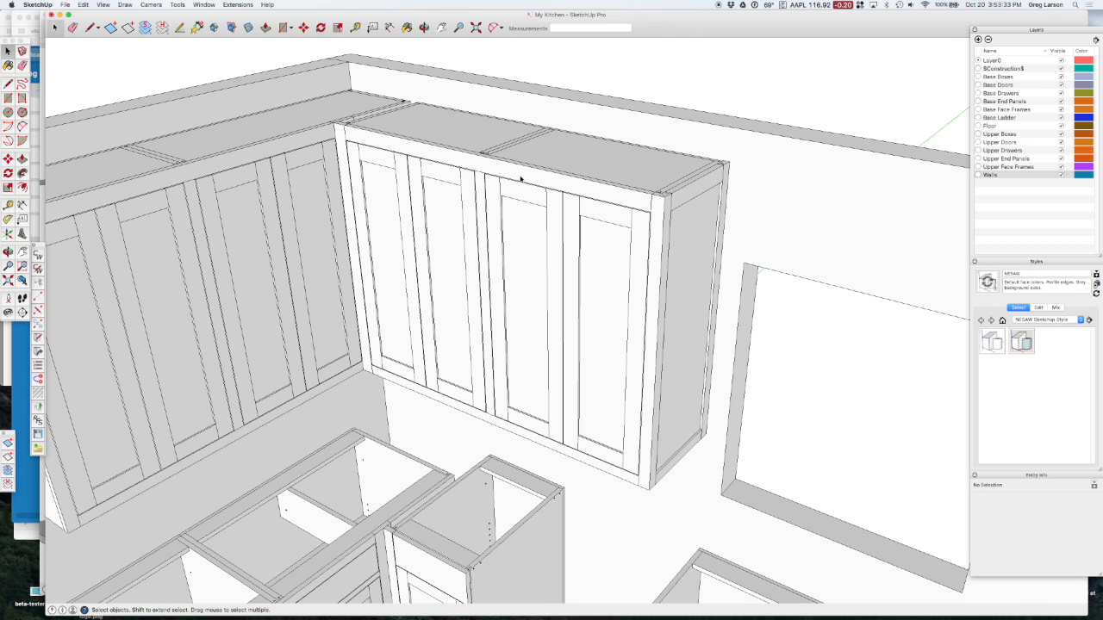
left_click(520, 178)
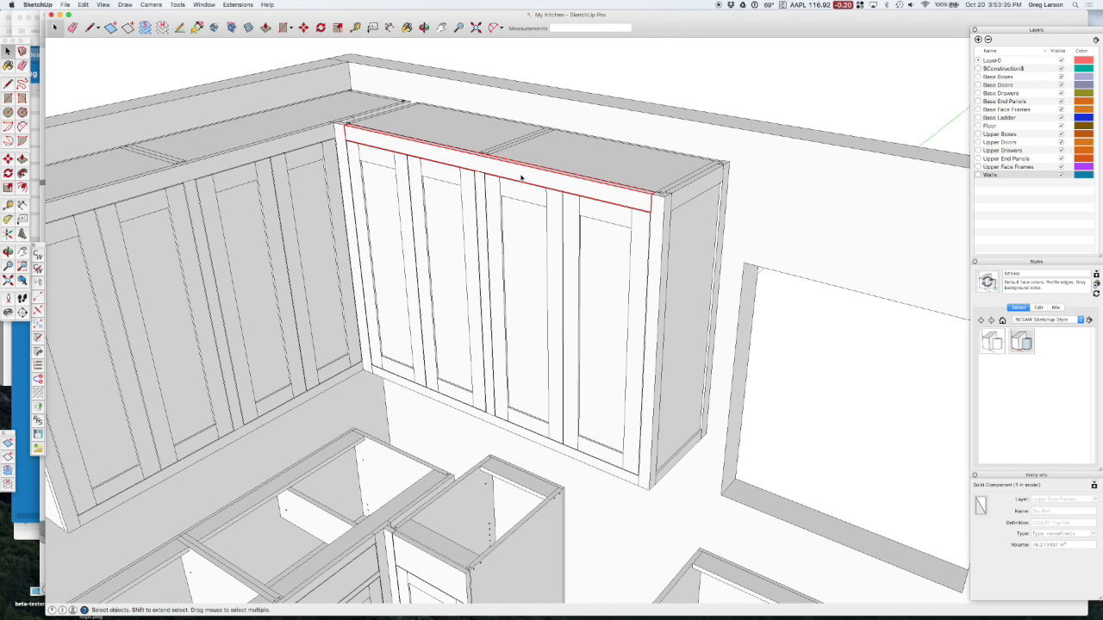
right_click(520, 176)
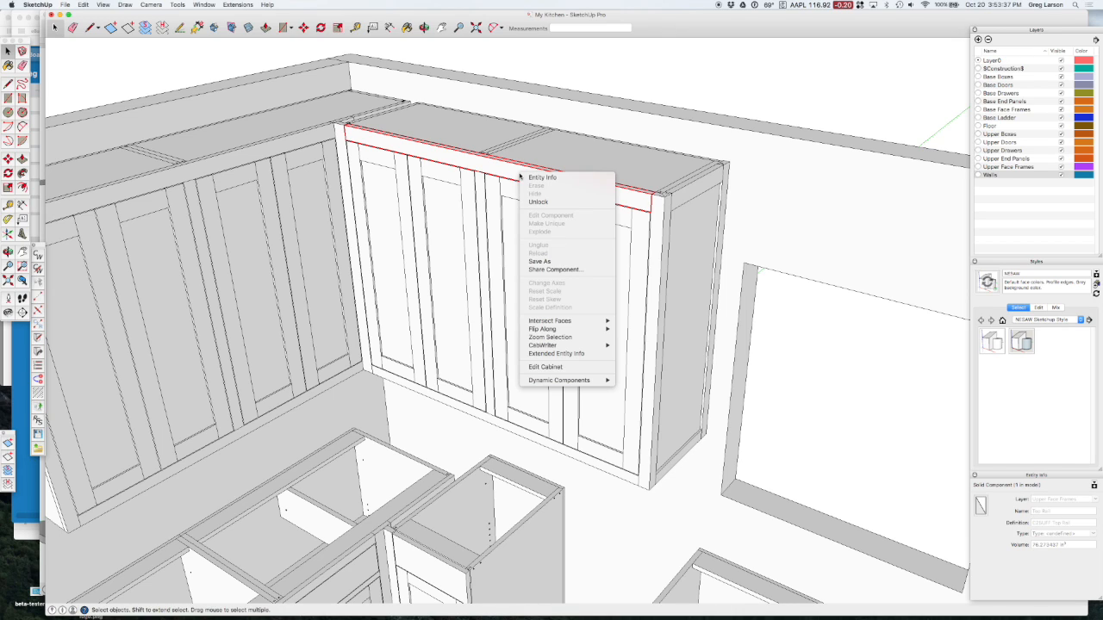
mouse_move(568, 346)
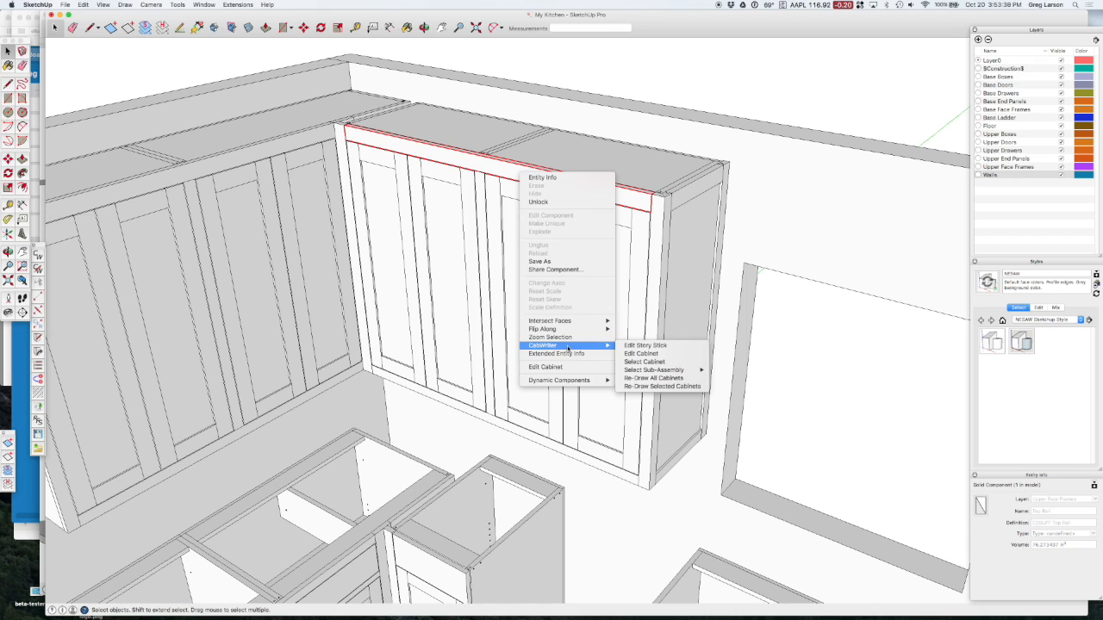
left_click(664, 354)
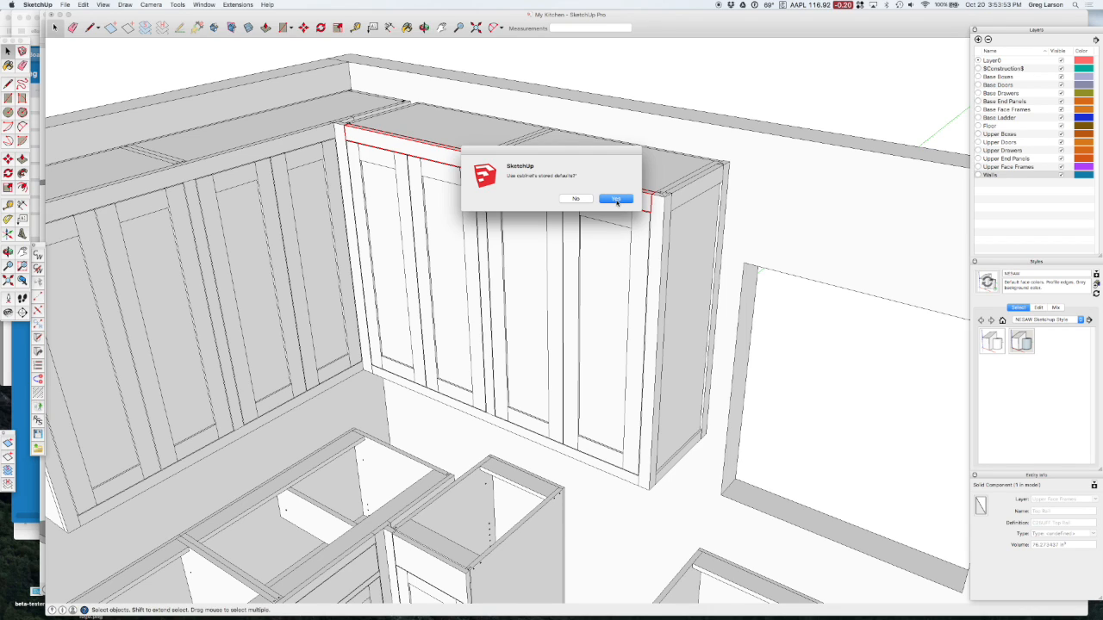
left_click(615, 199)
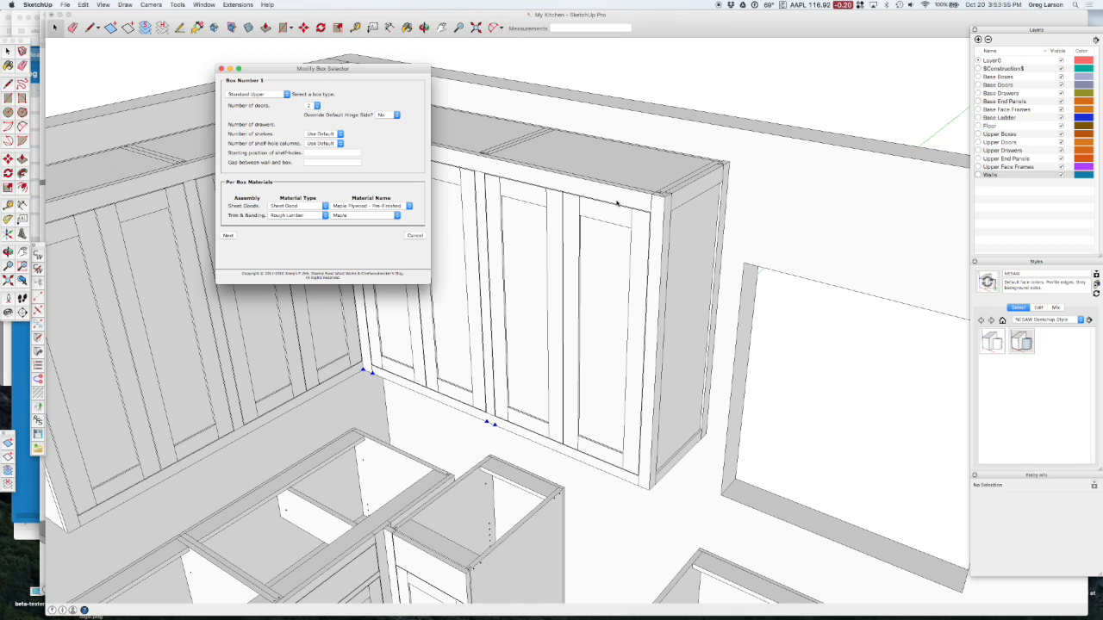
left_click_drag(348, 65, 193, 67)
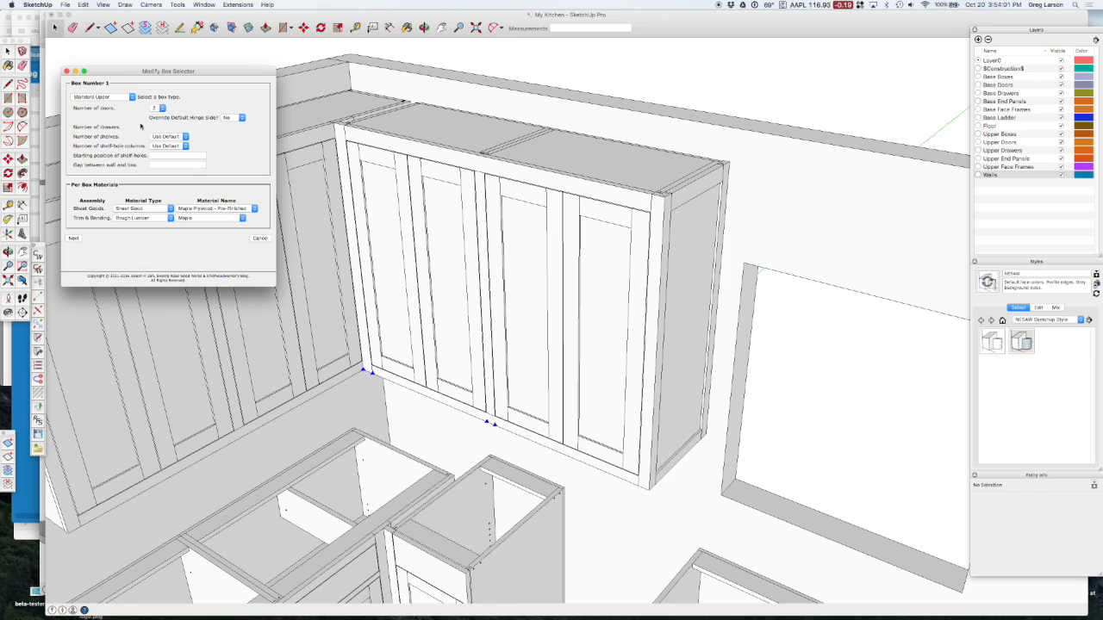
left_click(113, 98)
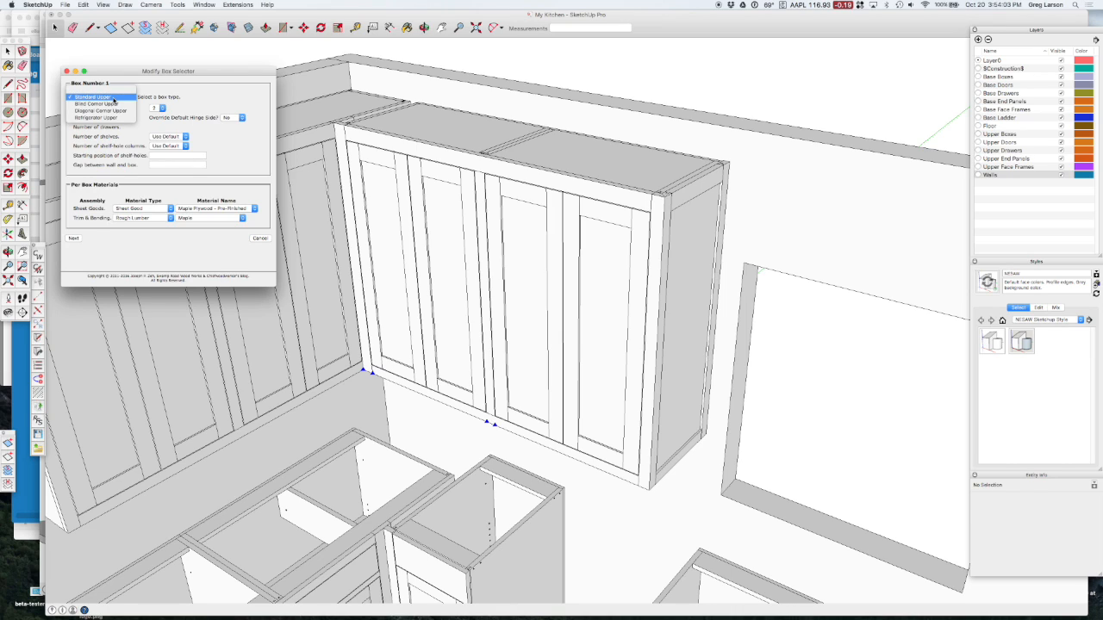
left_click(113, 98)
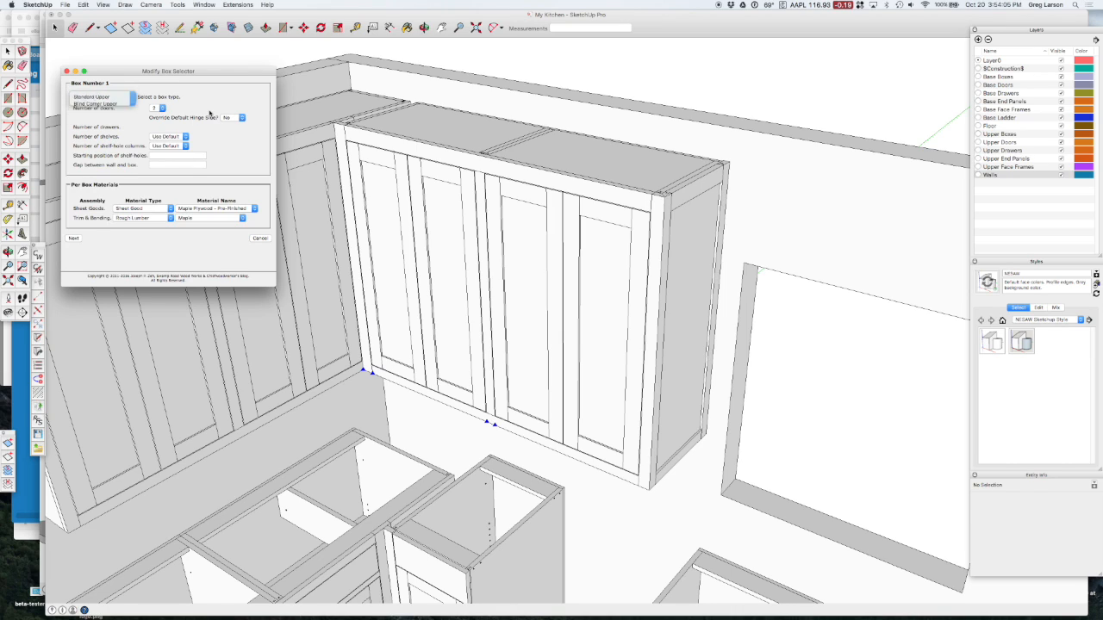
left_click(158, 107)
left_click(158, 101)
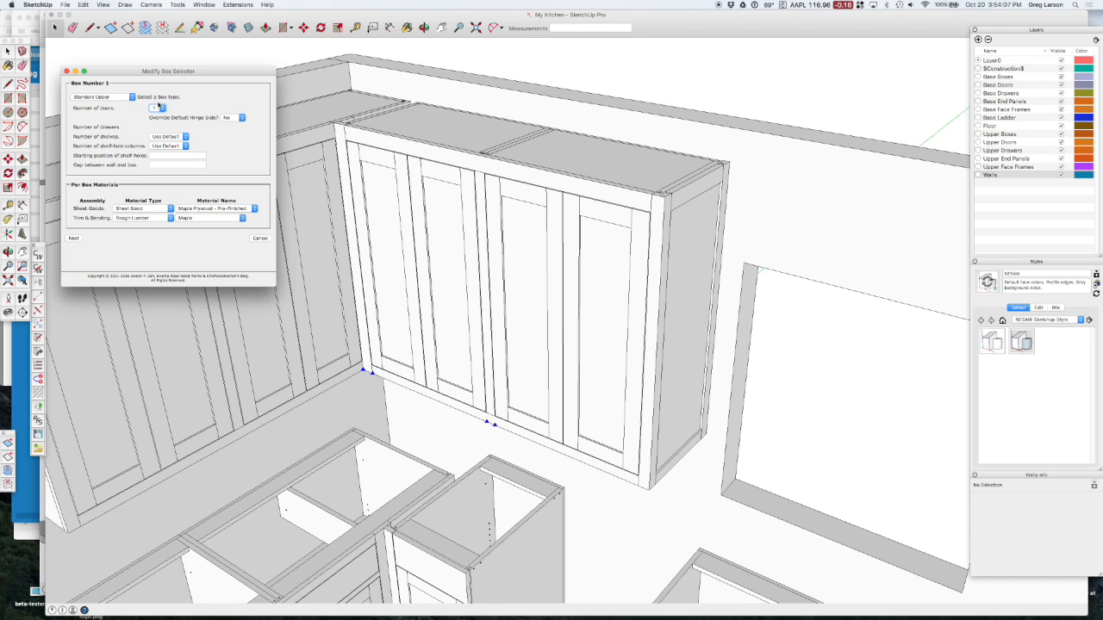
left_click(74, 239)
- Keep box 2 a Standard Upper, set its number of shelves to 1, and apply the cabinet changes
left_click(121, 98)
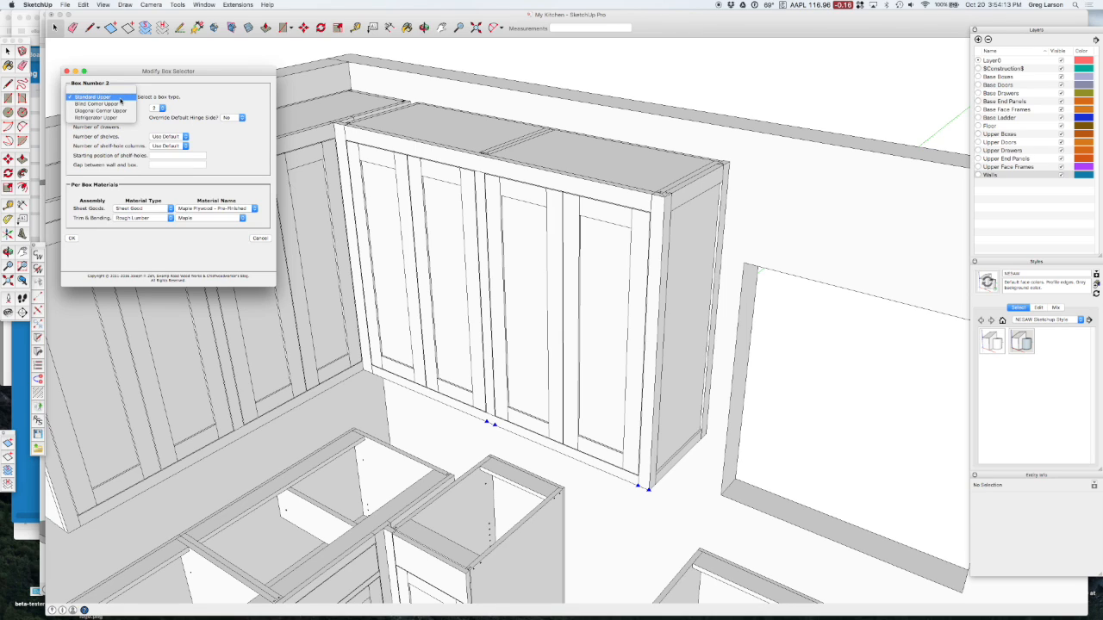
left_click(170, 109)
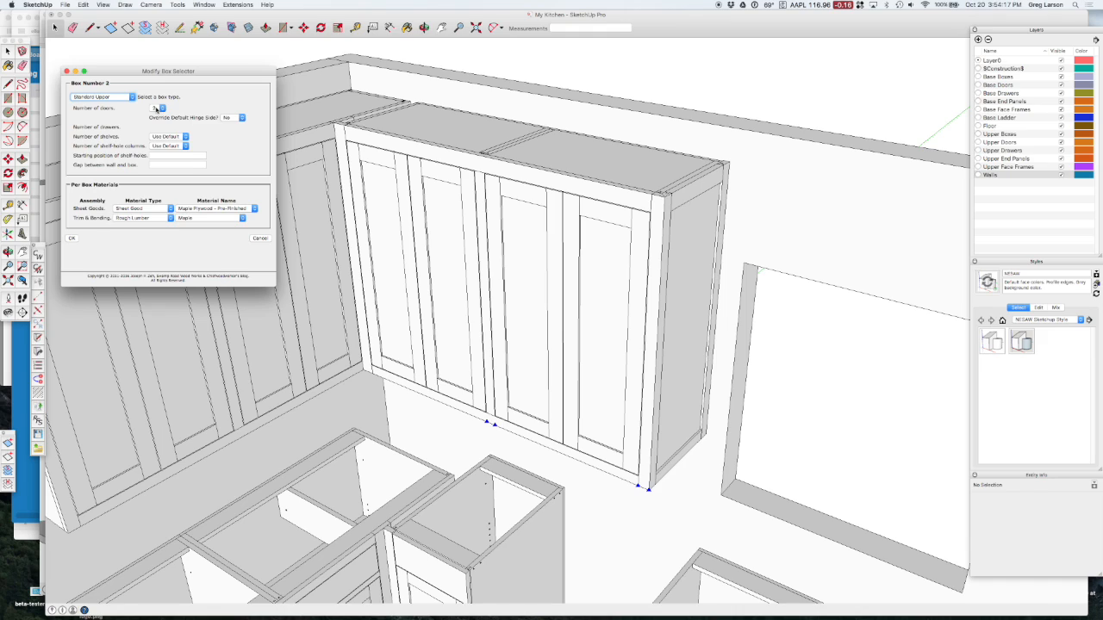
left_click(168, 136)
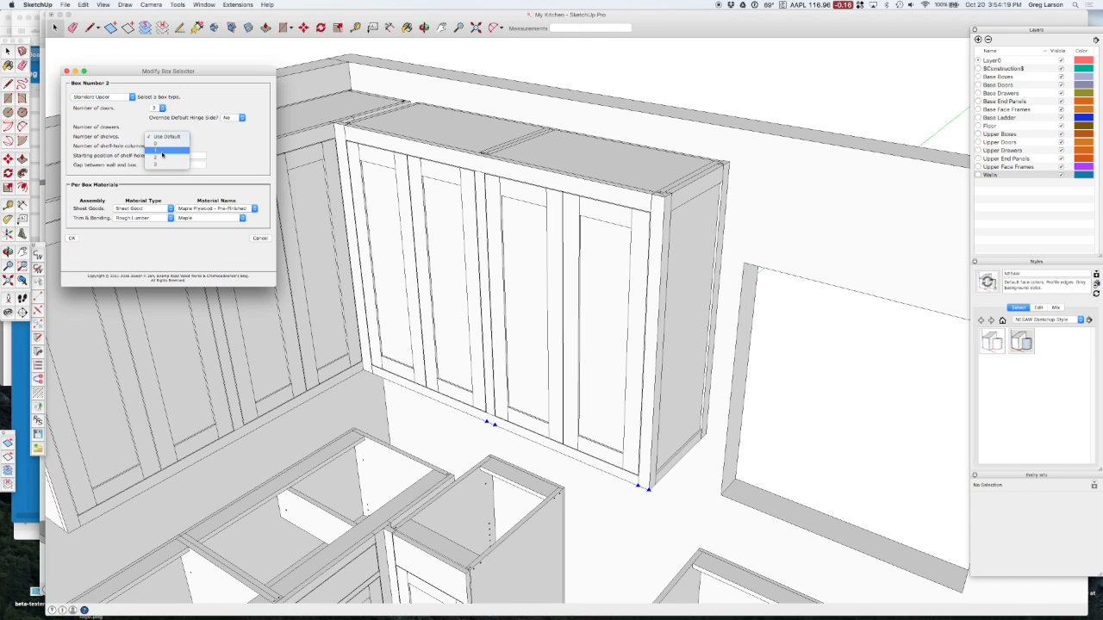
left_click(161, 152)
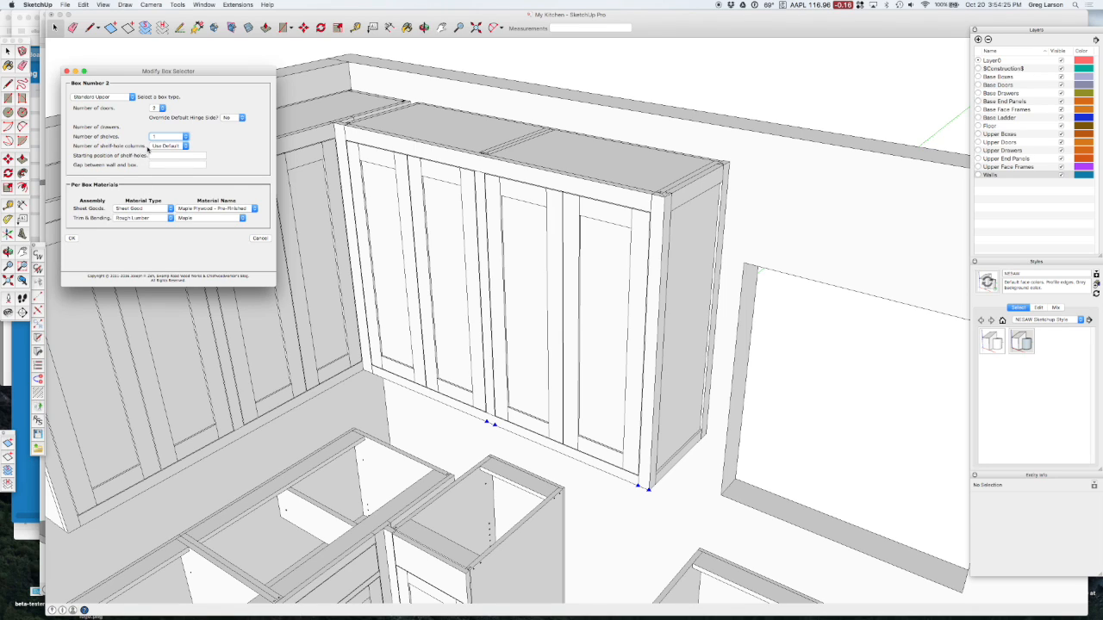
left_click(72, 239)
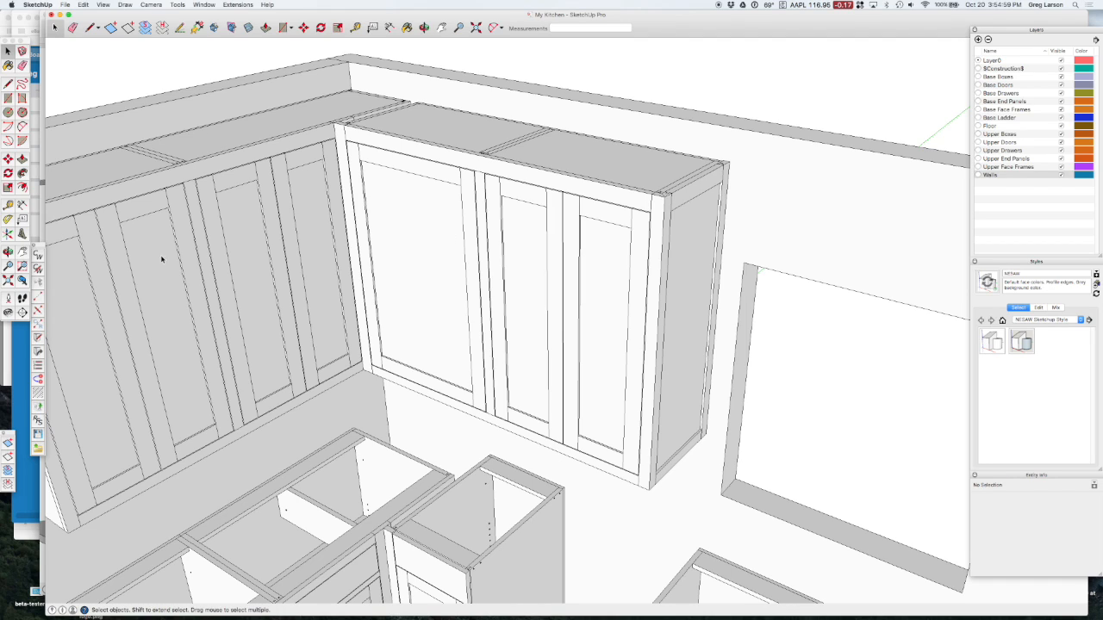
- Check the cabinet style and other general project options in the current CabWriter settings
left_click(37, 270)
left_click_drag(336, 91, 712, 217)
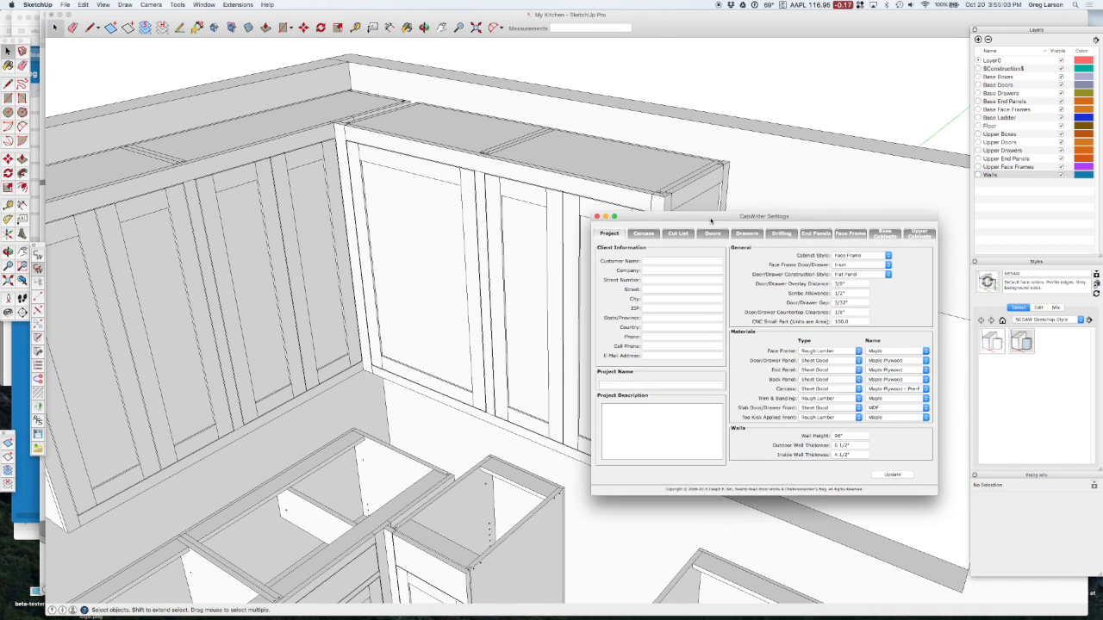
left_click(598, 217)
- Retrieve the stored defaults of the base cabinets below the window, using a sink box drawer front as the reference
scroll(512, 251, "down", 8)
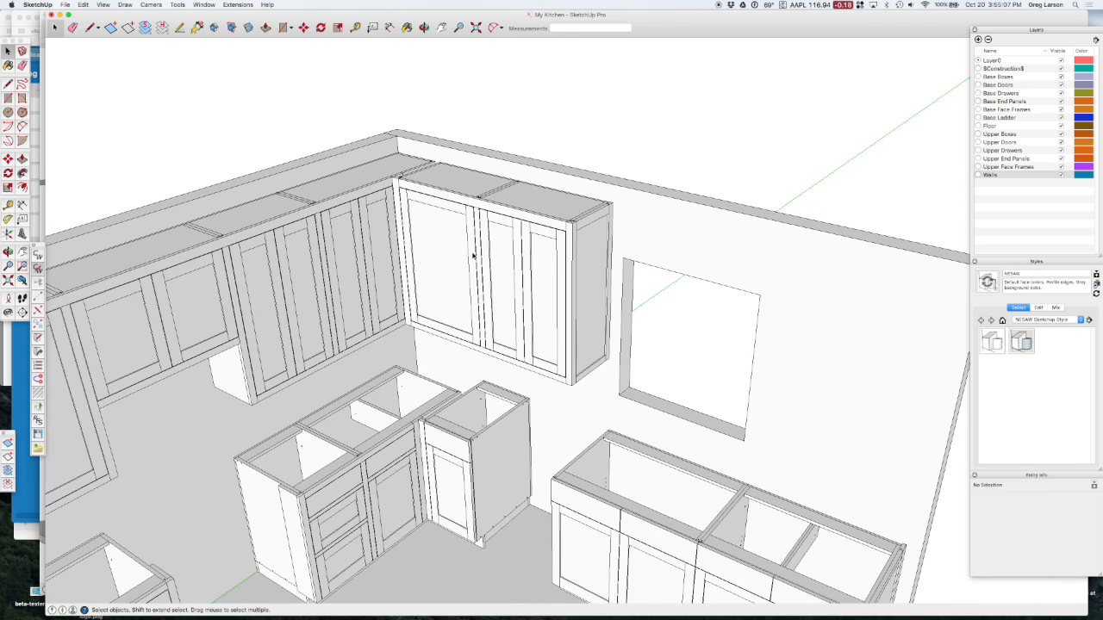
scroll(534, 552, "up", 5)
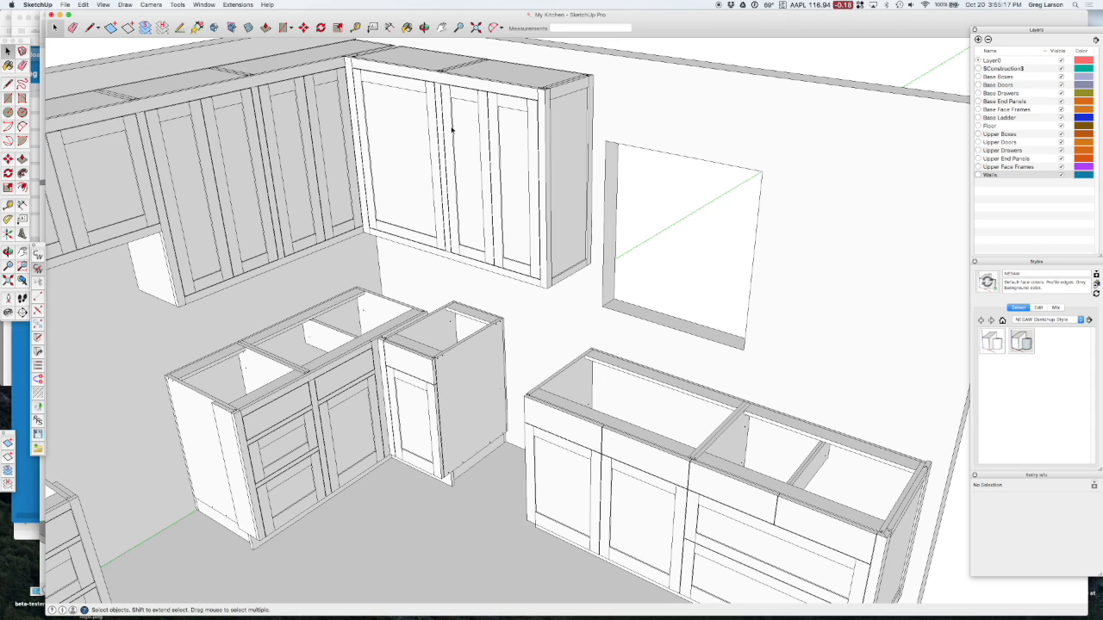
scroll(487, 345, "down", 3)
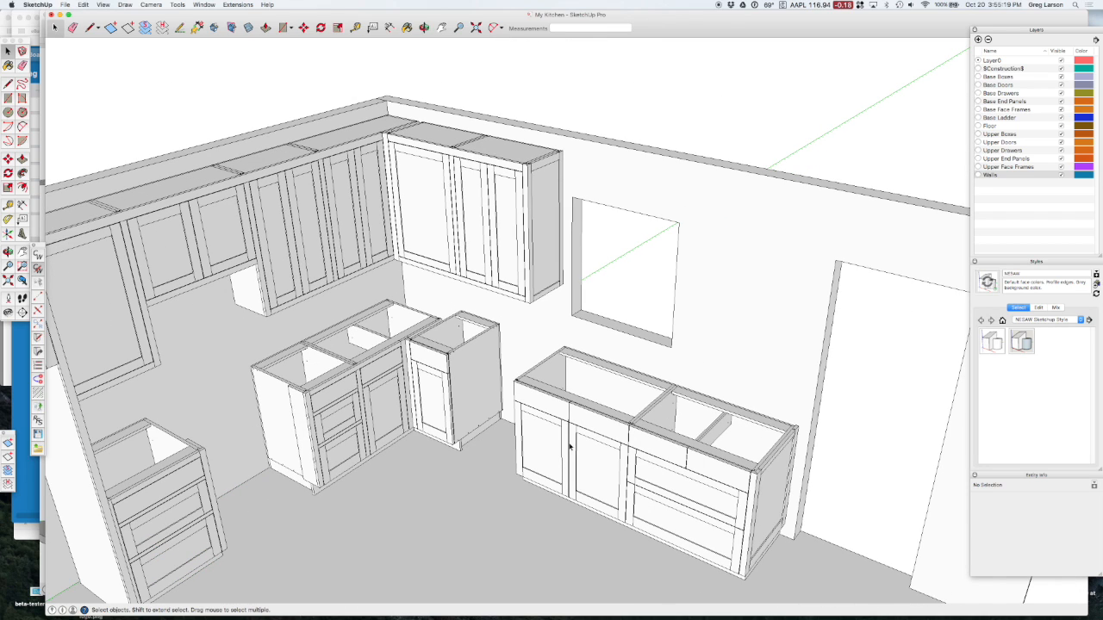
left_click(594, 428)
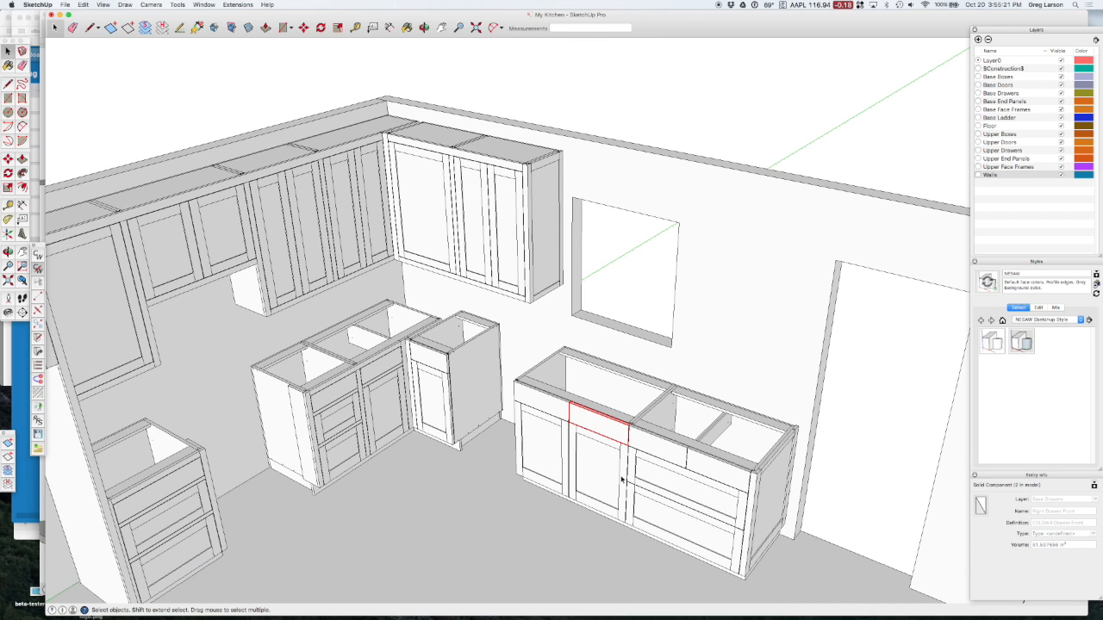
scroll(620, 479, "up", 2)
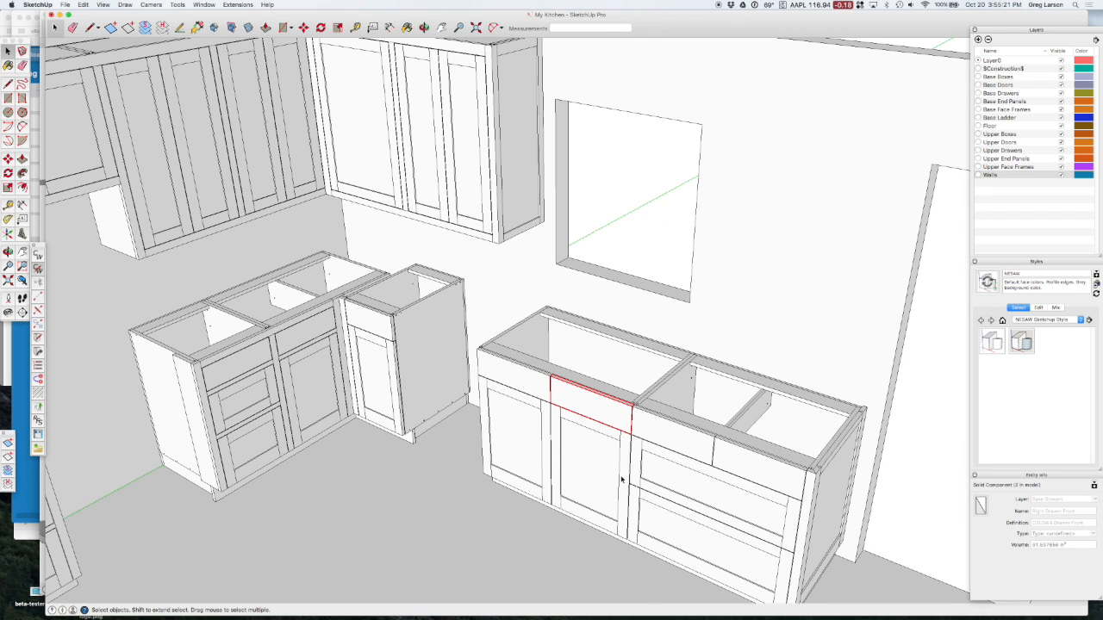
right_click(597, 416)
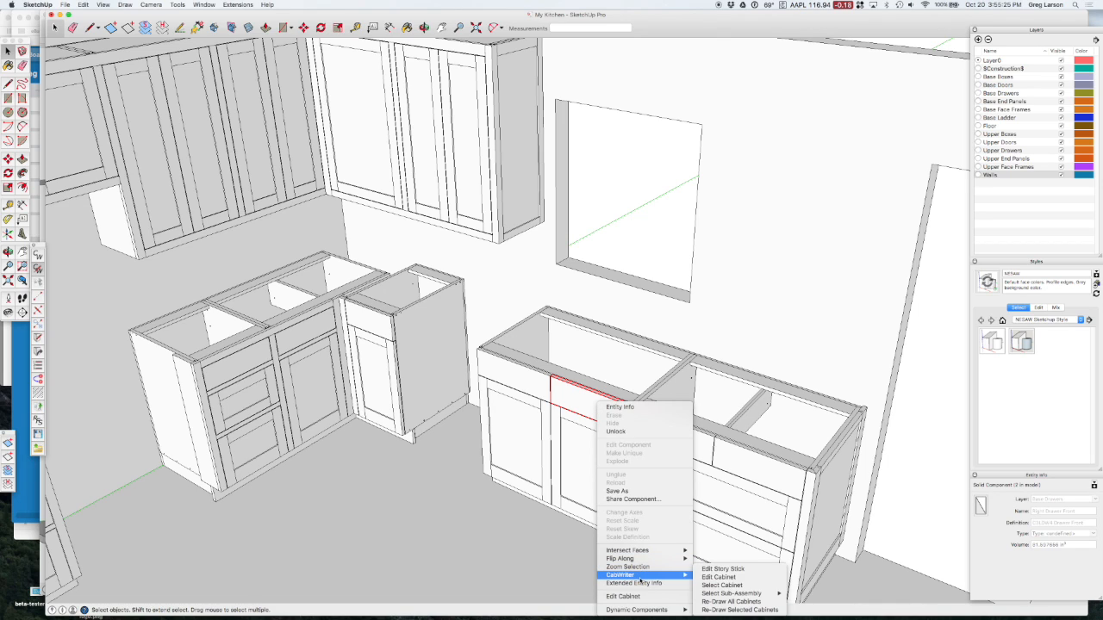
left_click(715, 299)
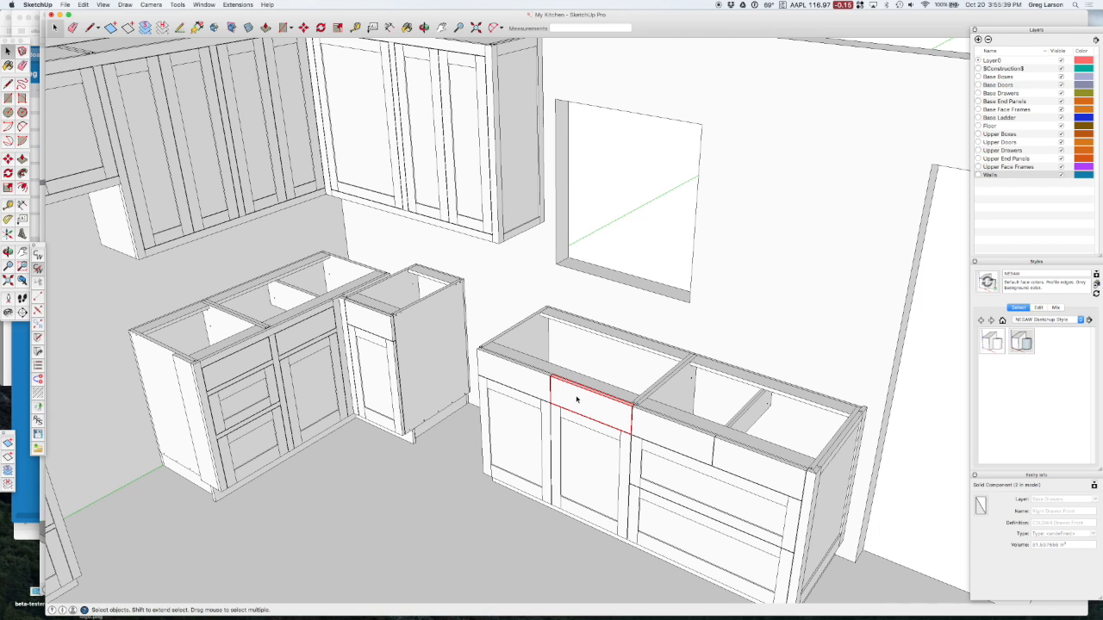
scroll(577, 399, "down", 2)
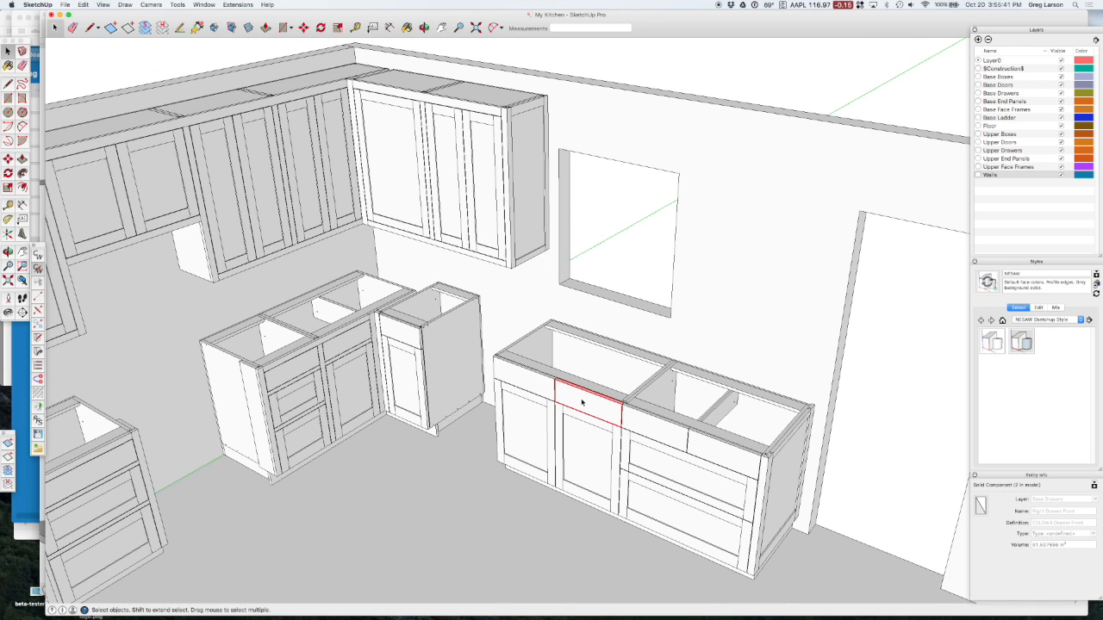
scroll(610, 524, "up", 3)
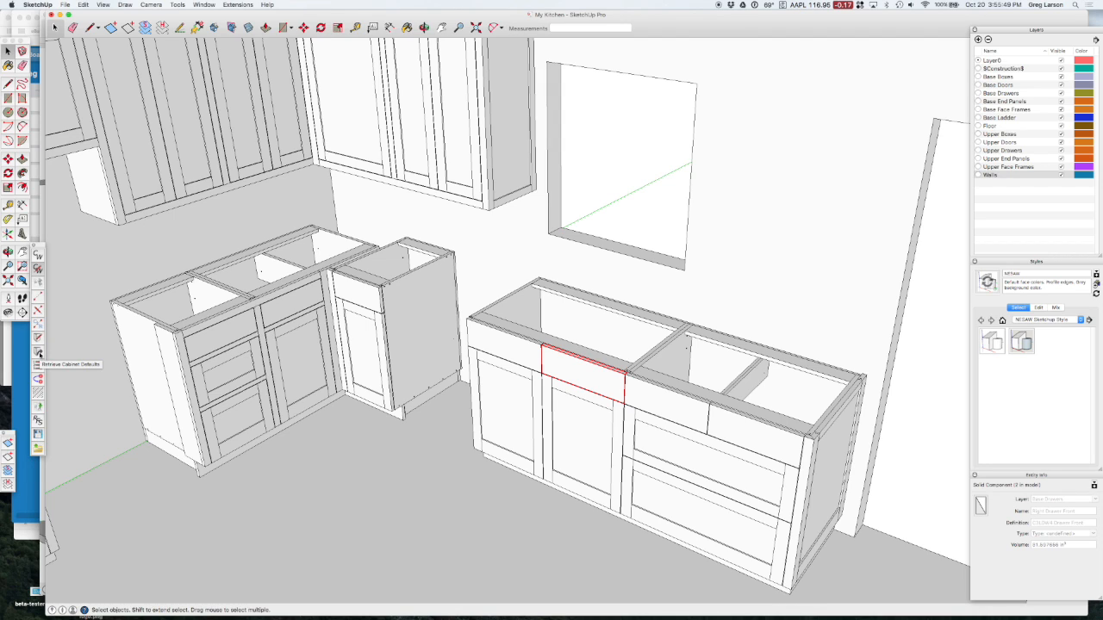
left_click(38, 353)
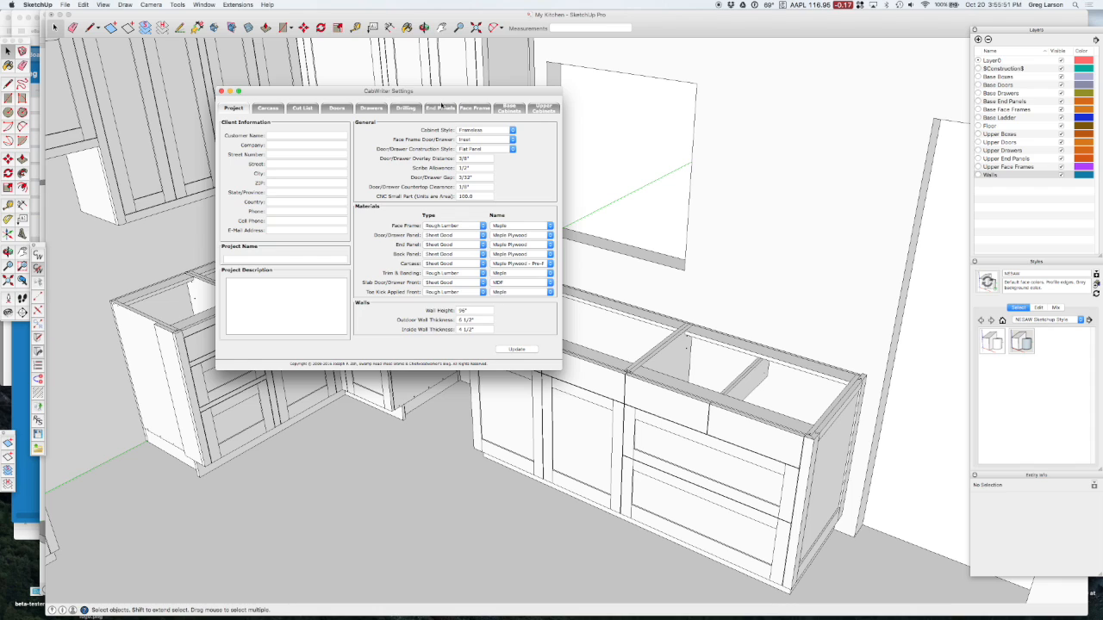
- Set the counter top height to 40" in the base cabinet settings
left_click_drag(441, 96, 330, 96)
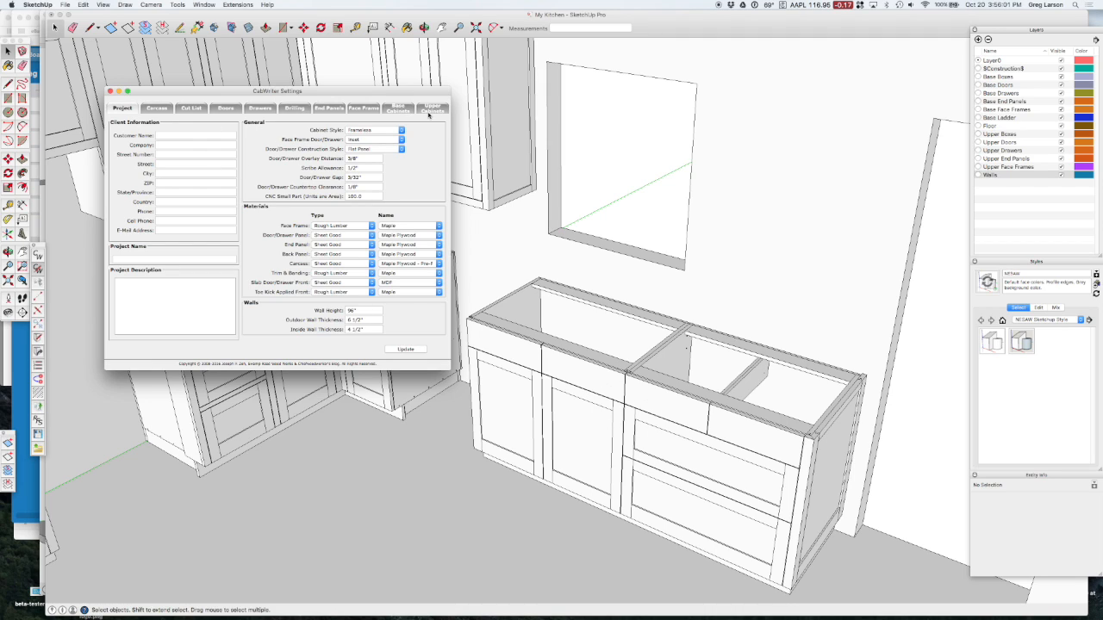
left_click(405, 112)
left_click_drag(417, 92, 296, 100)
double_click(393, 139)
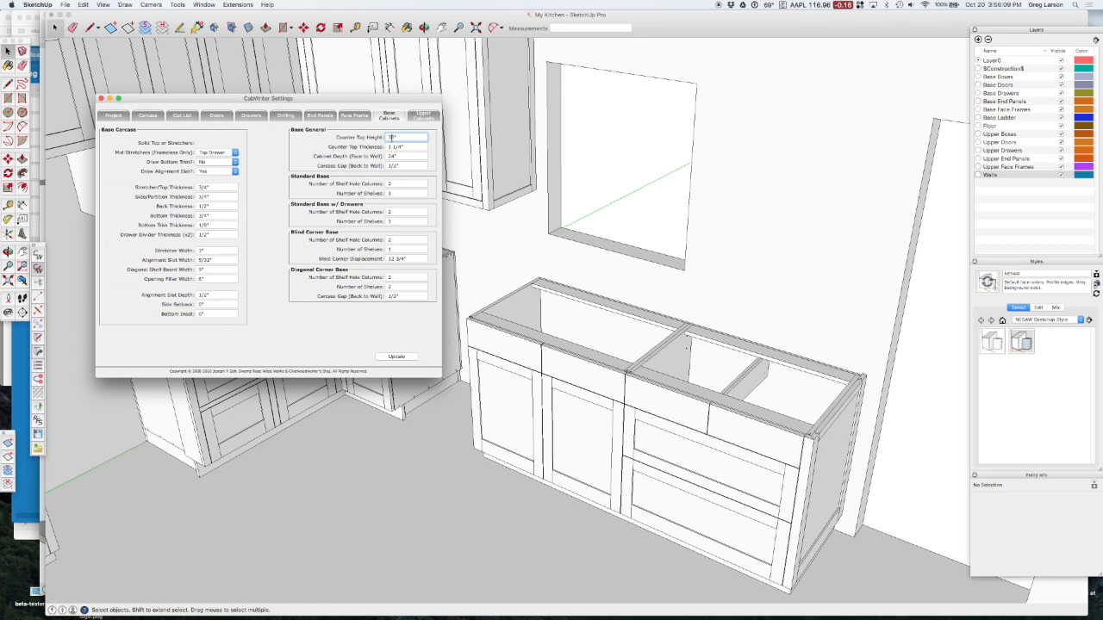
type("40")
- Edit the bottom rail width of the base doors in the settings
left_click(218, 114)
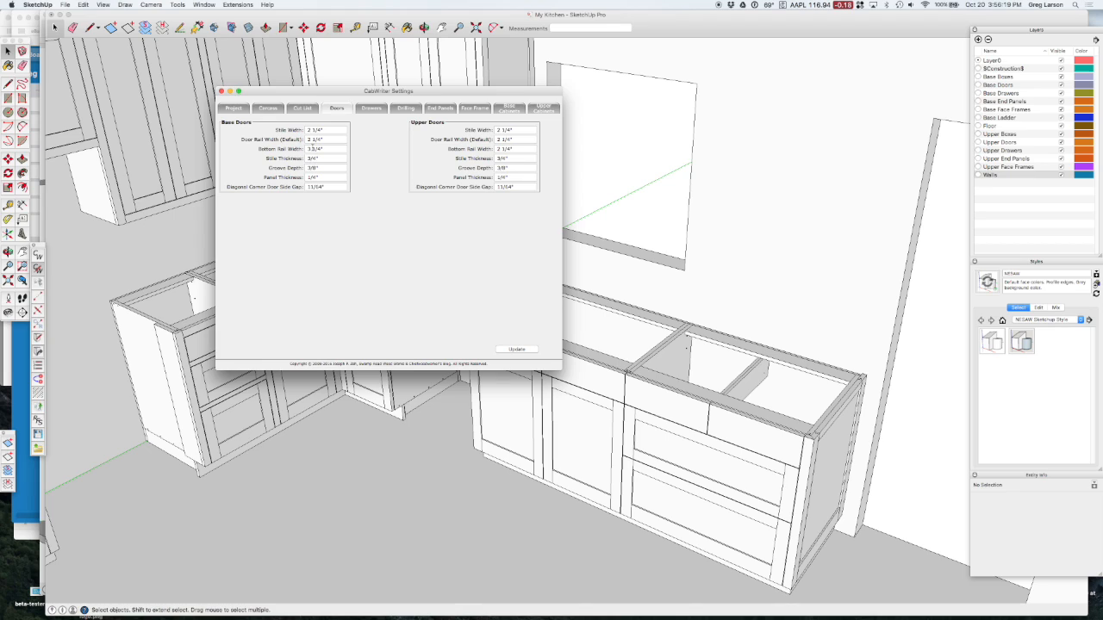
left_click(308, 150)
left_click(222, 91)
- Redraw only the selected base cabinets below the window with the current settings instead of their stored defaults
left_click(574, 371)
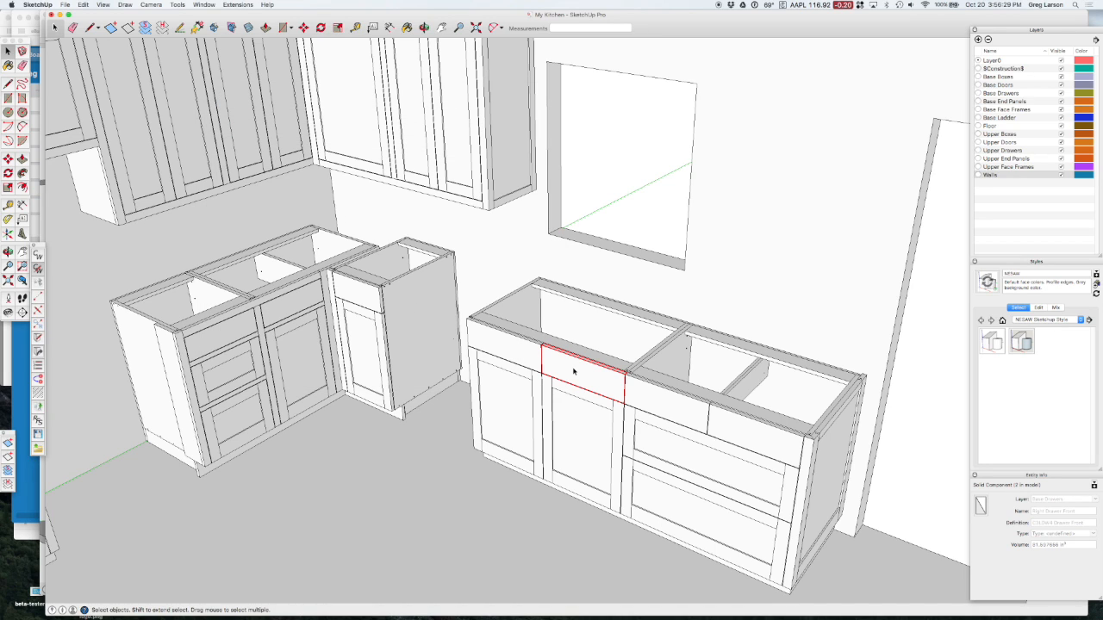
right_click(574, 370)
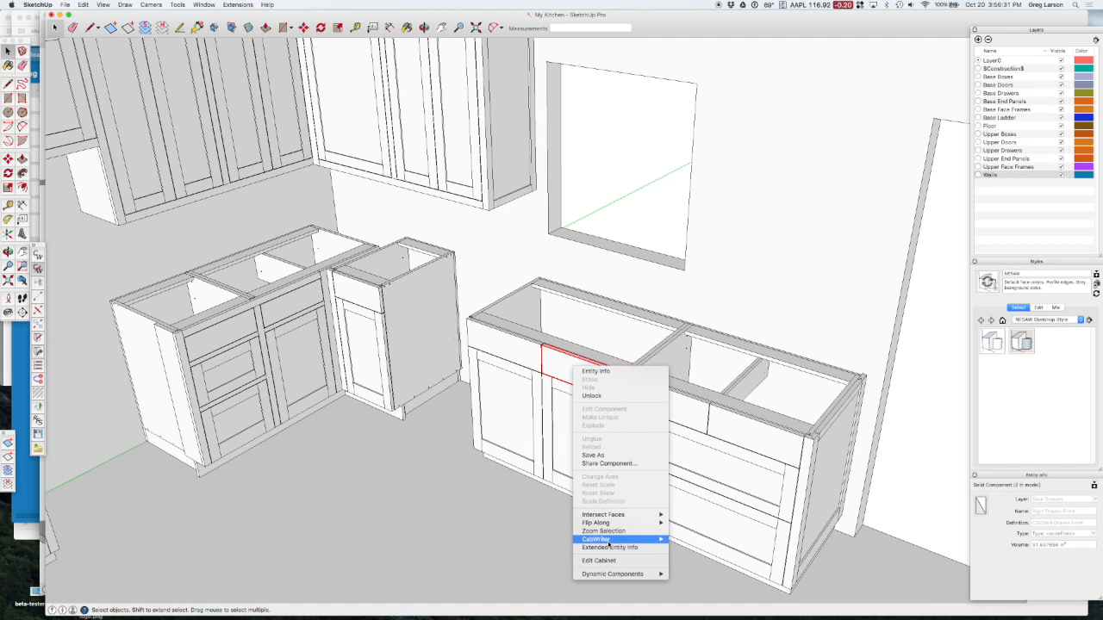
mouse_move(608, 544)
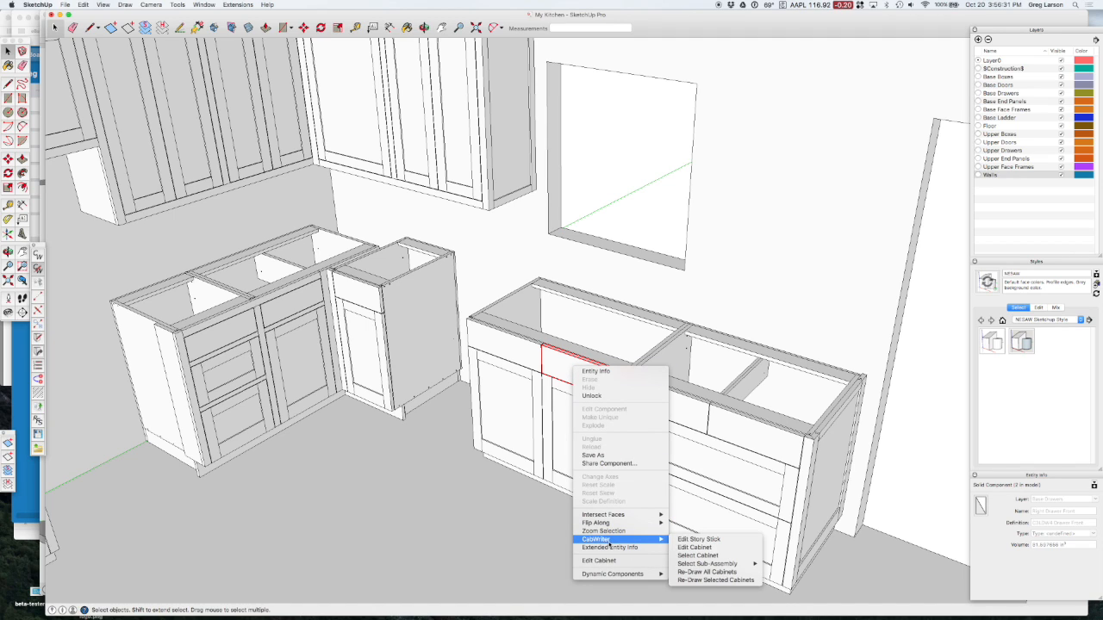
left_click(705, 580)
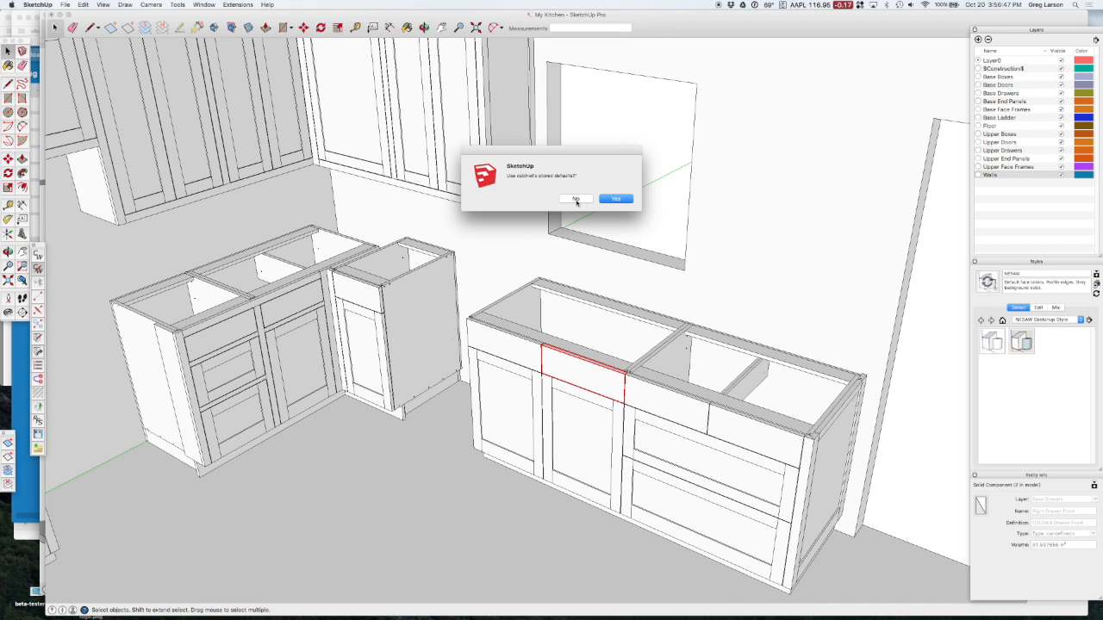
left_click(577, 200)
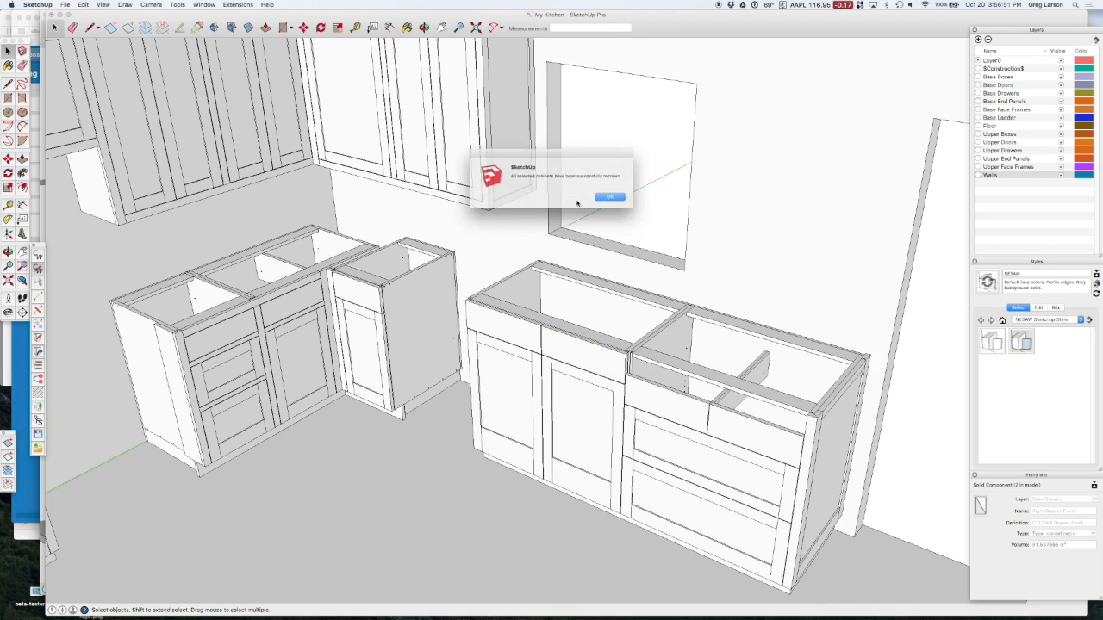
left_click(617, 201)
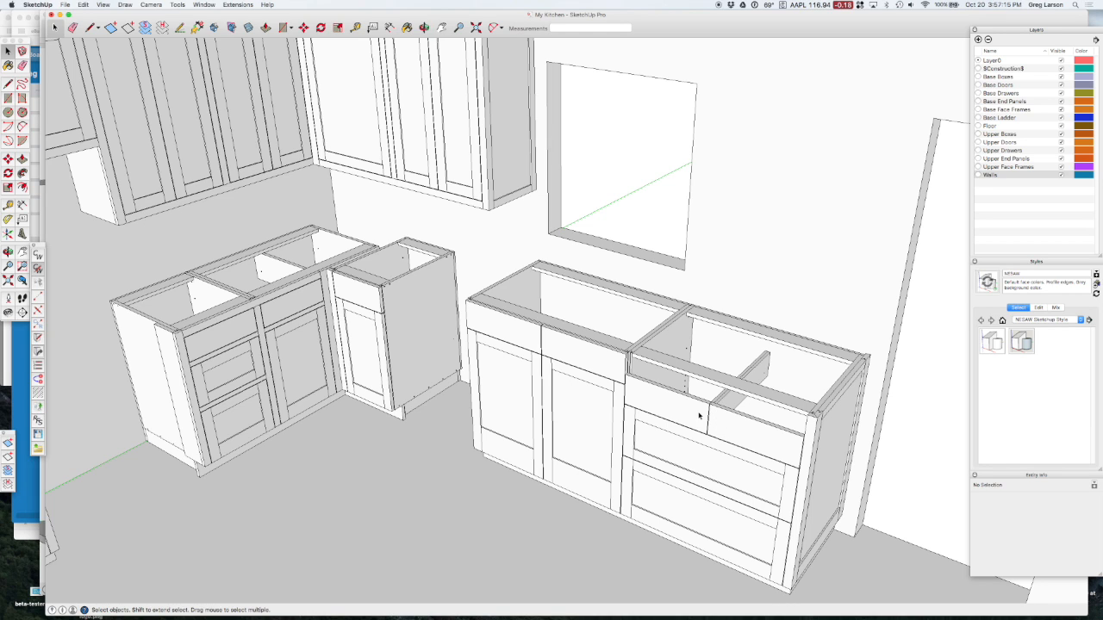
- Review the project settings in the CabWriter settings and close them without changing anything
scroll(401, 298, "down", 5)
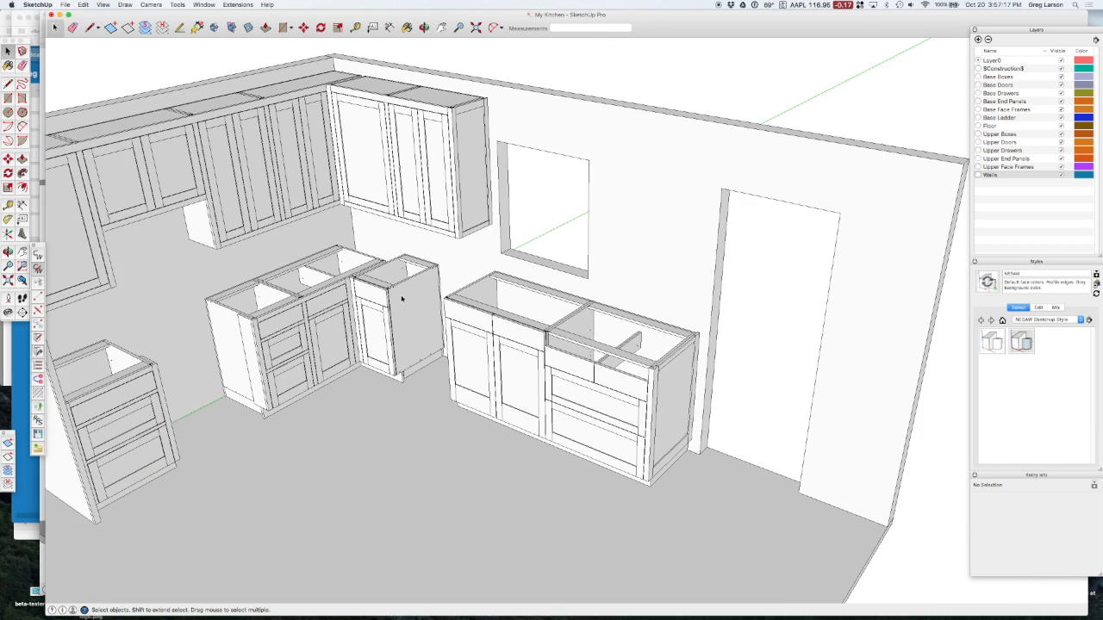
scroll(402, 299, "up", 2)
left_click_drag(435, 302, 365, 296)
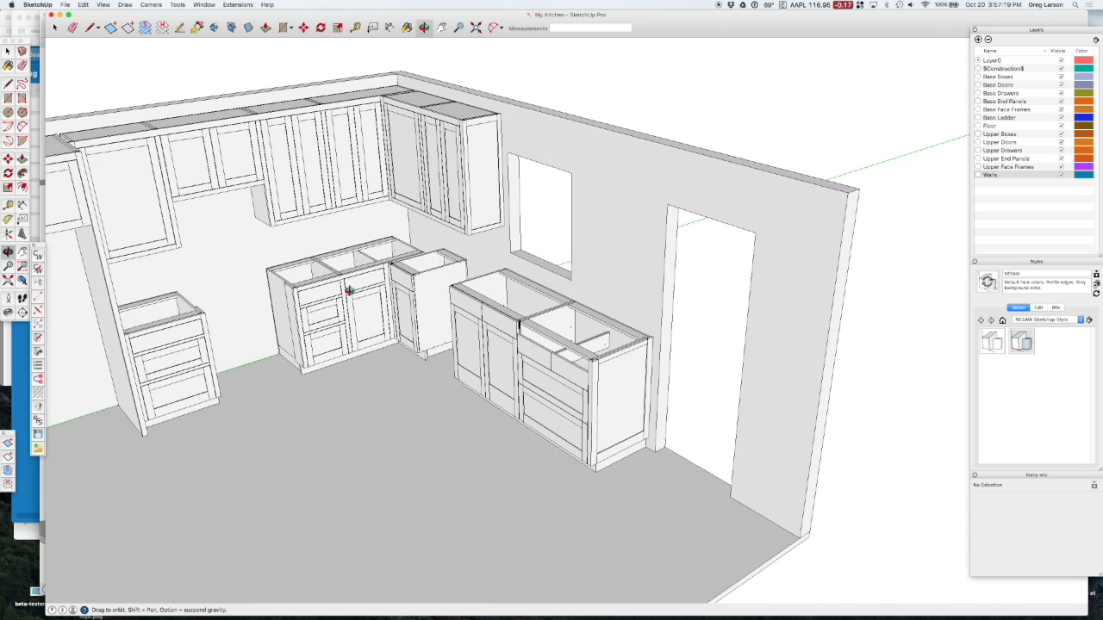
key("space")
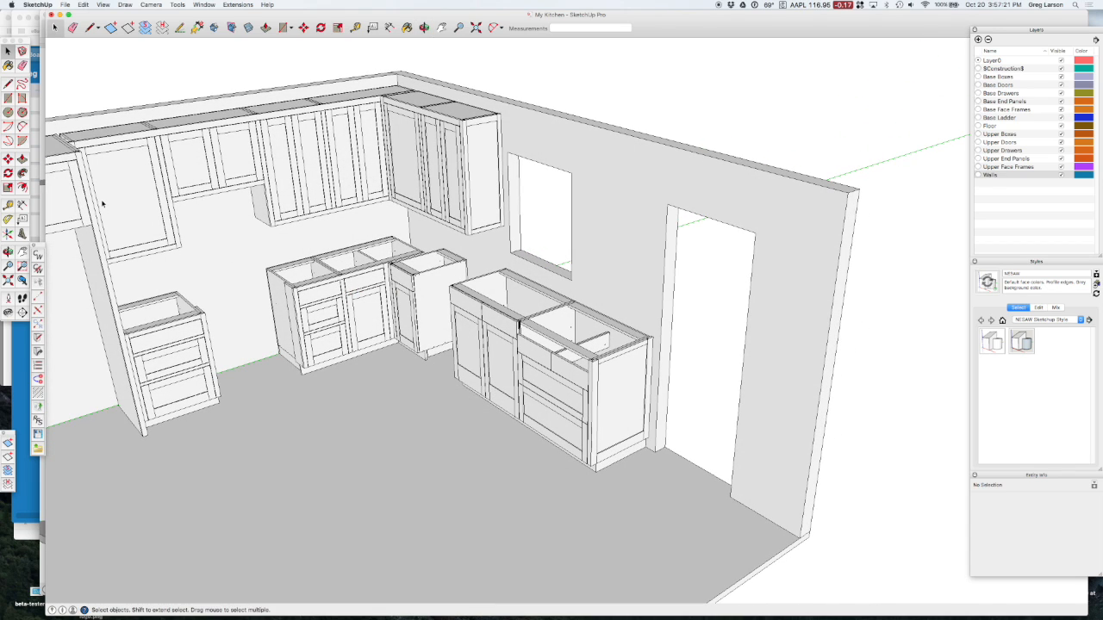
scroll(74, 158, "up", 3)
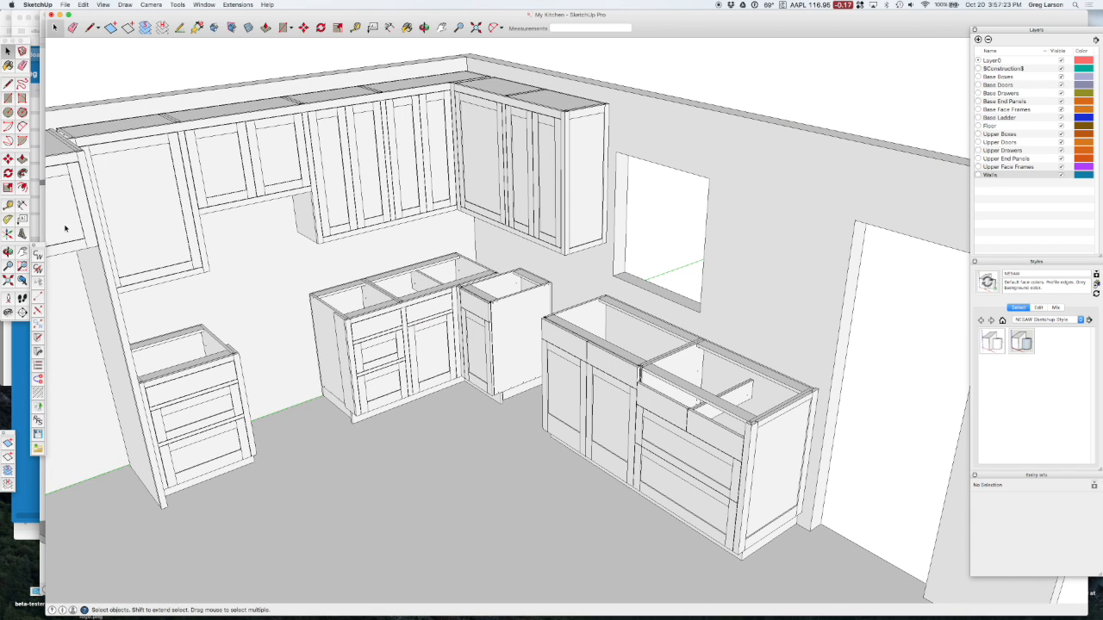
left_click(38, 270)
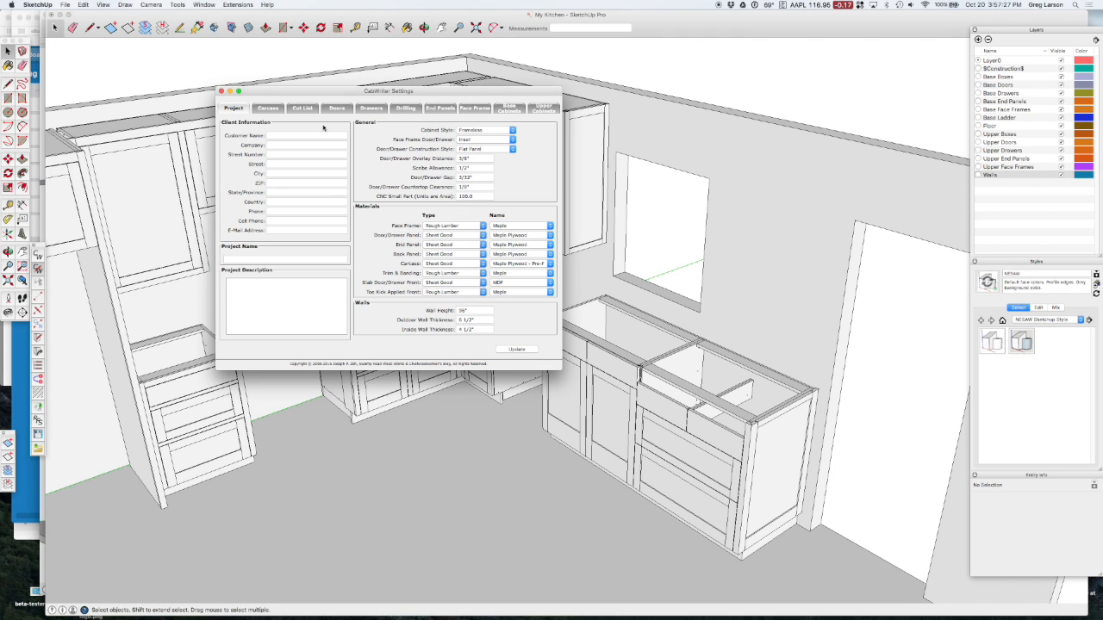
left_click(222, 92)
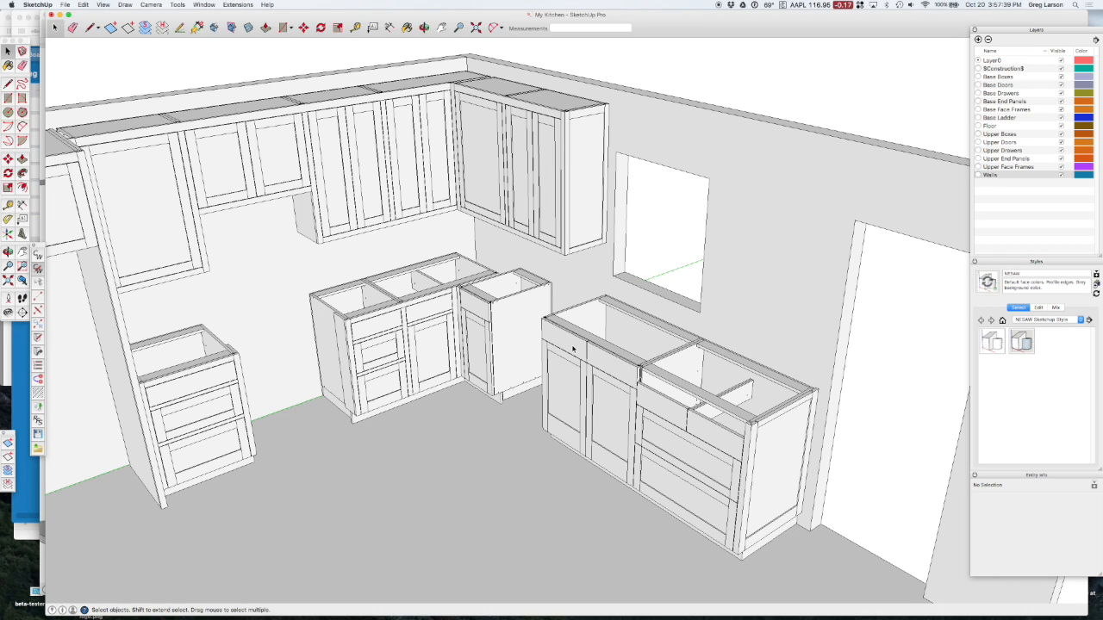
- Redraw only the selected base cabinets below the window using the cabinets' stored defaults
scroll(573, 348, "down", 3)
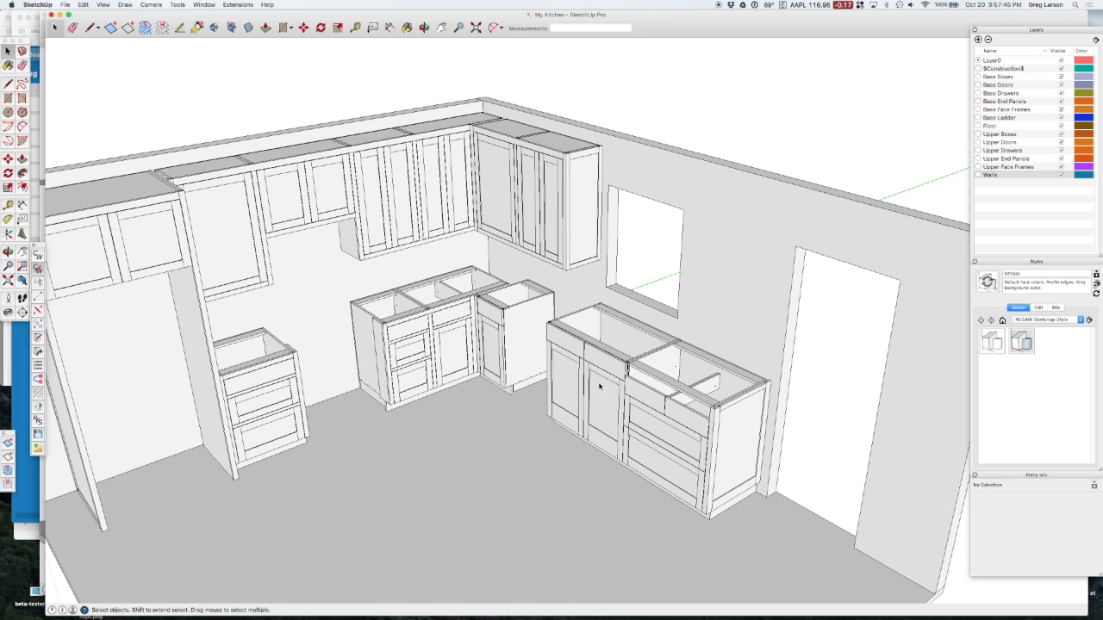
scroll(609, 402, "up", 3)
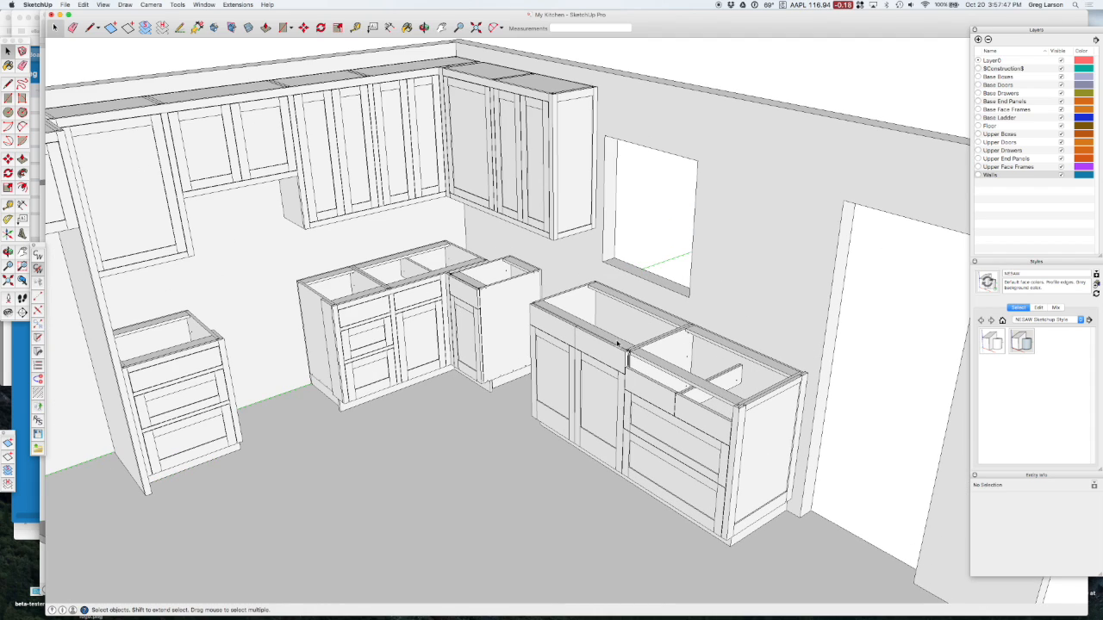
right_click(613, 343)
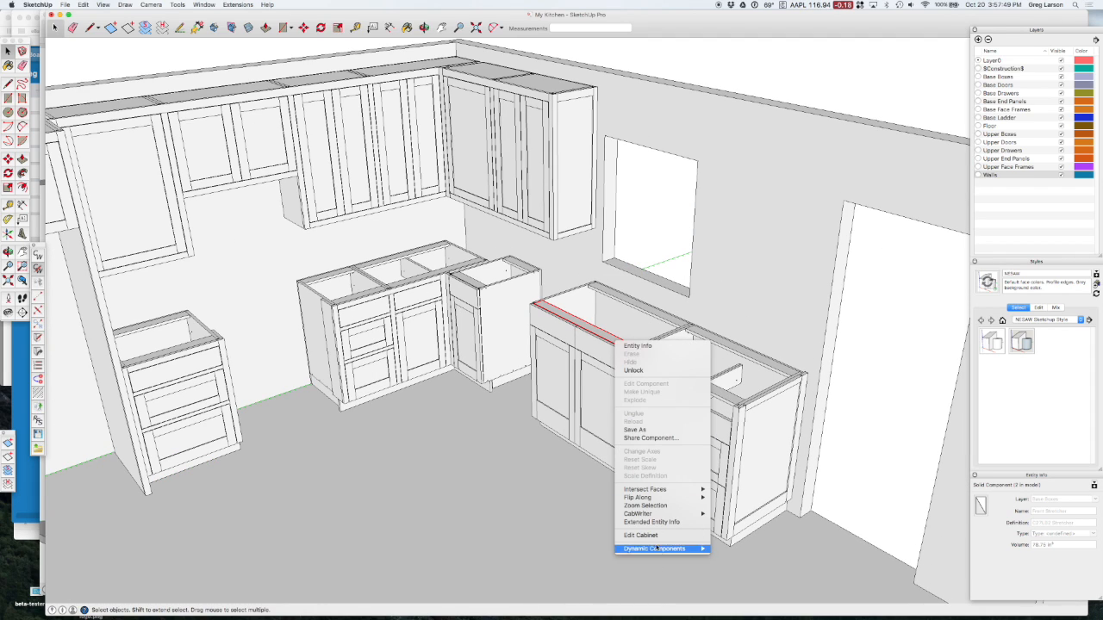
mouse_move(667, 515)
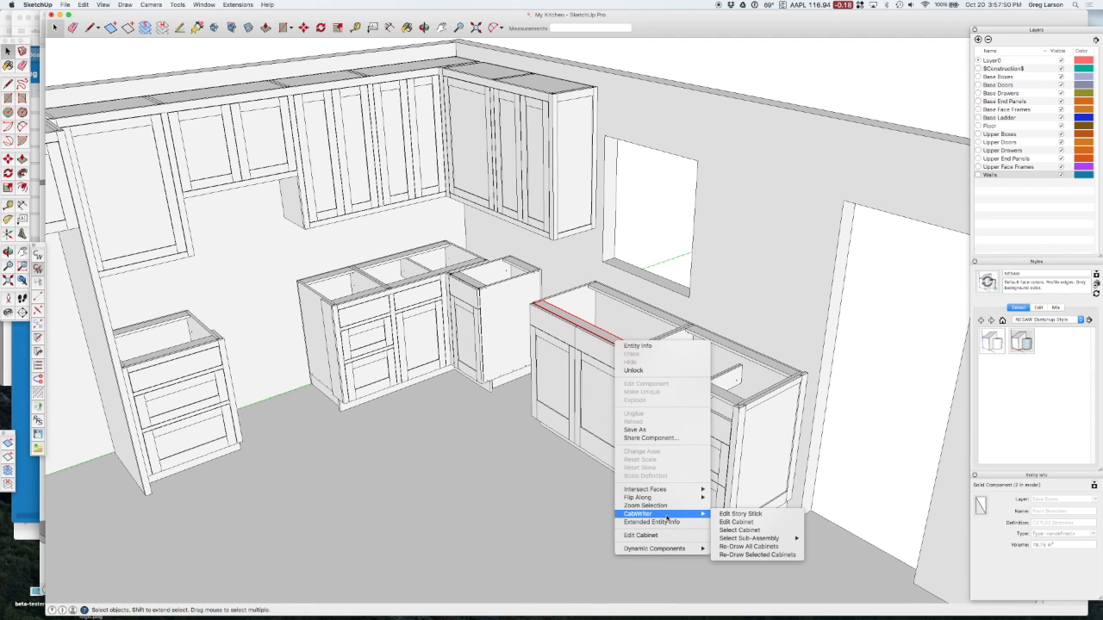
left_click(742, 555)
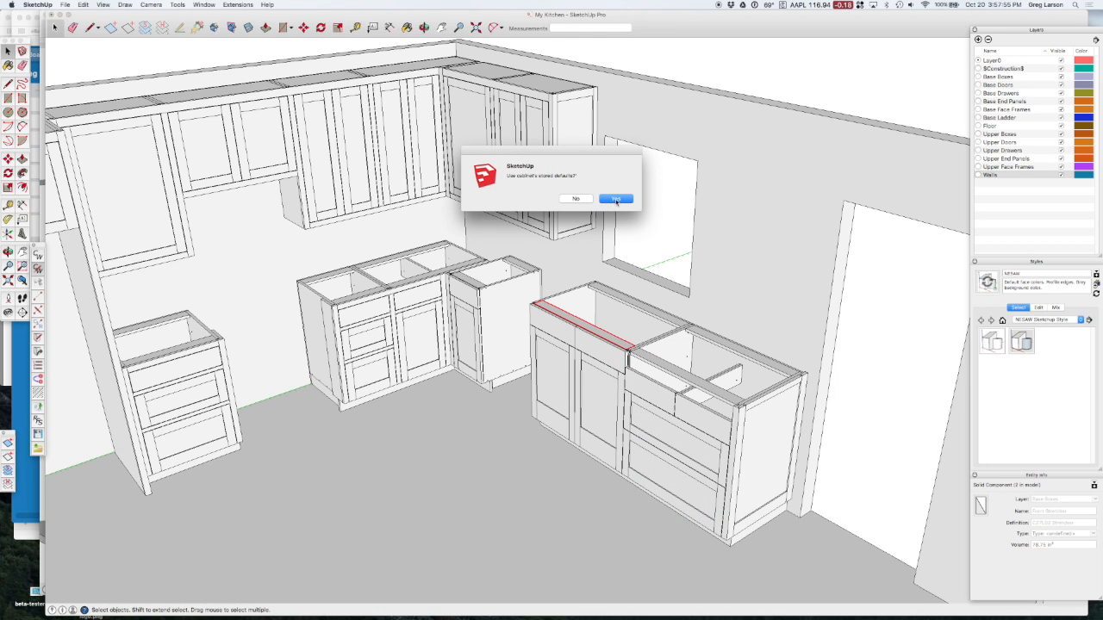
left_click(616, 200)
left_click(616, 200)
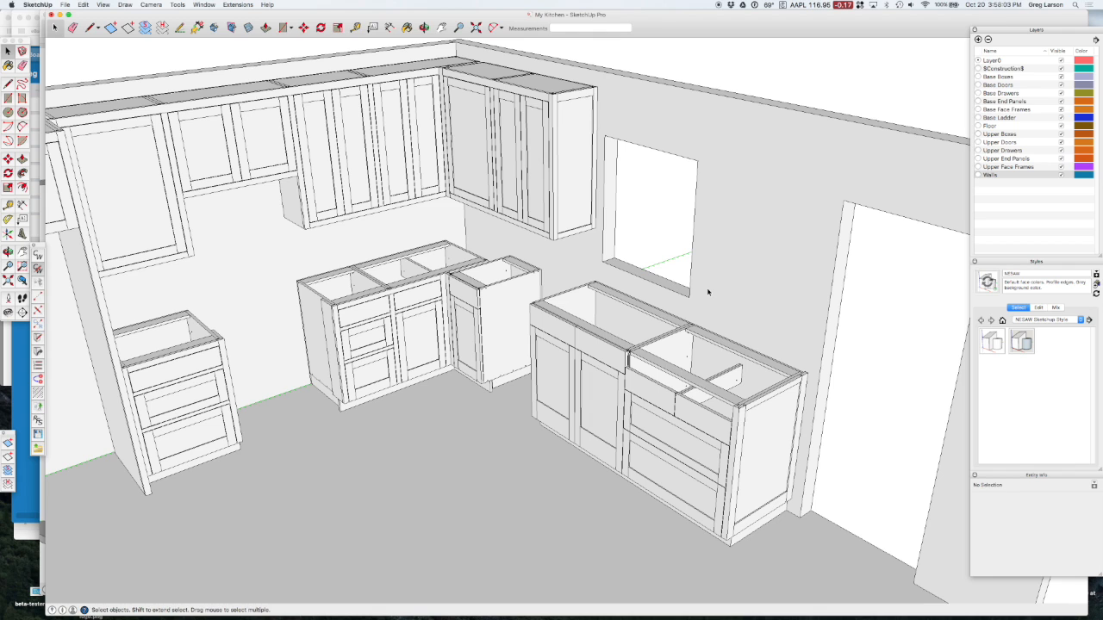
scroll(707, 293, "down", 3)
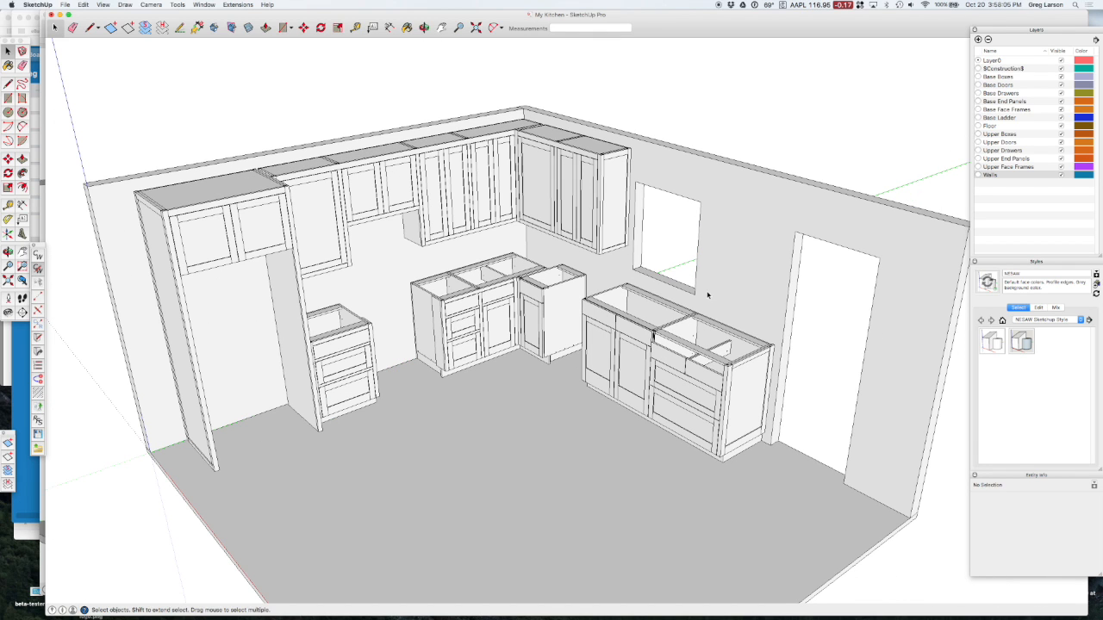
middle_click_drag(486, 84, 504, 152)
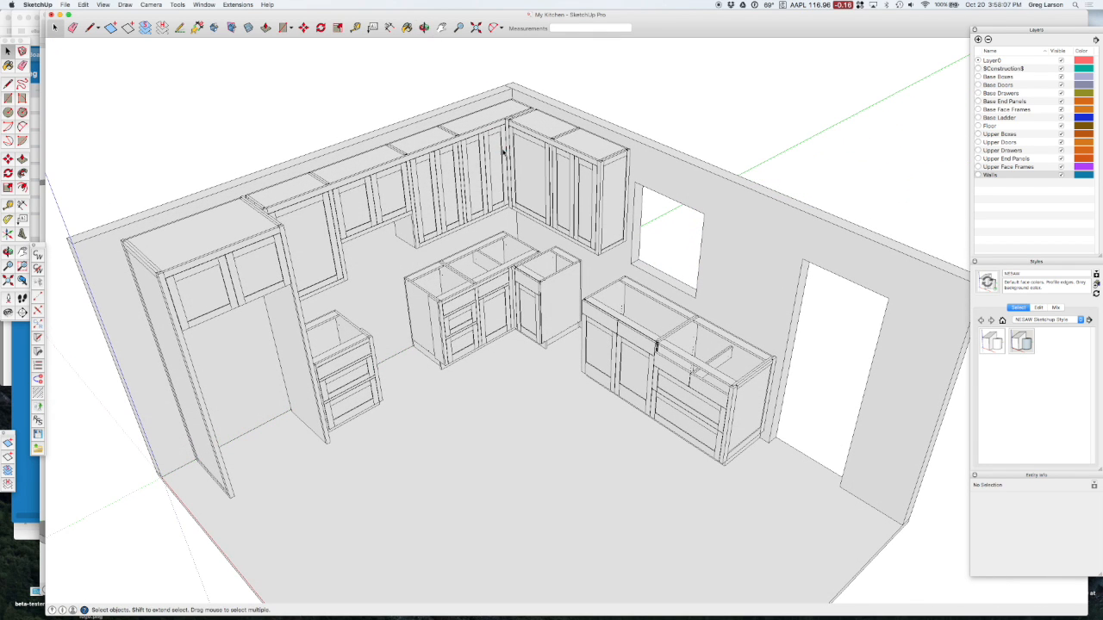
scroll(489, 82, "up", 3)
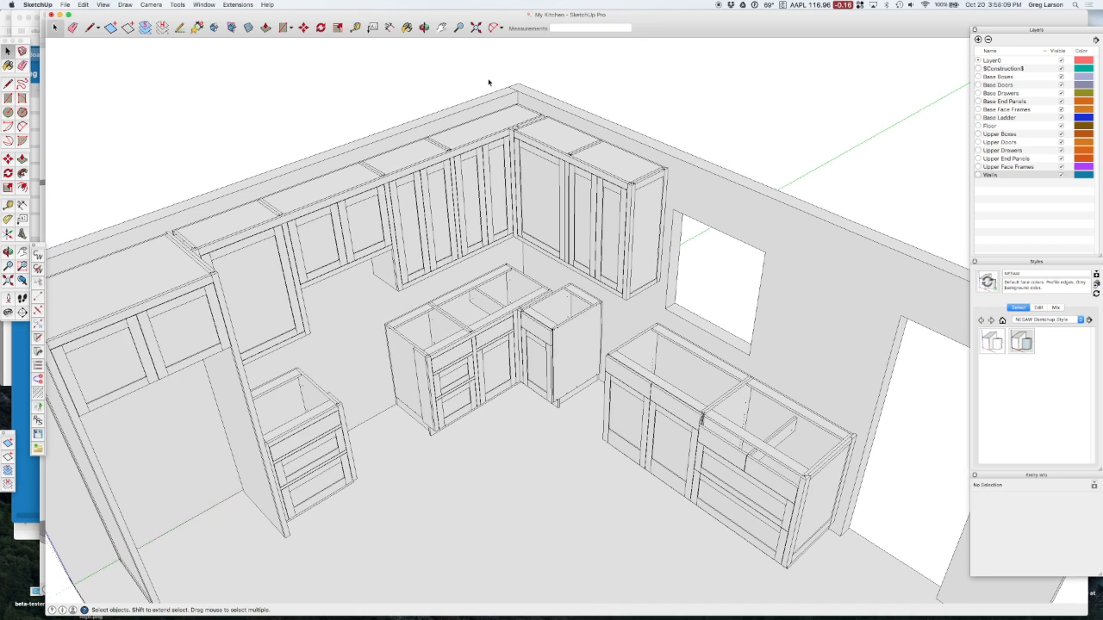